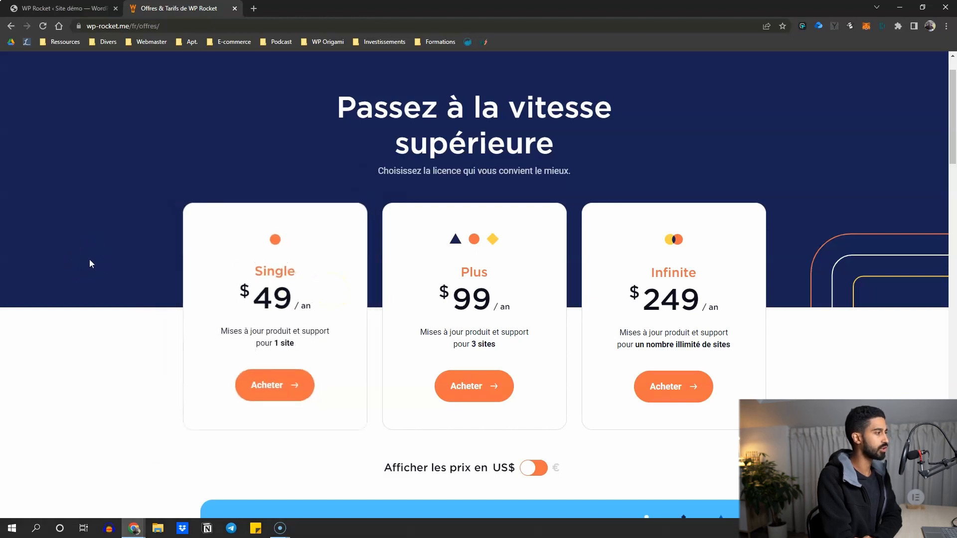
- Compare the Single, Plus and Infinite licence prices in US dollars and euros, and close the pricing page
scroll(94, 260, down, 5)
scroll(114, 233, up, 5)
scroll(150, 260, down, 3)
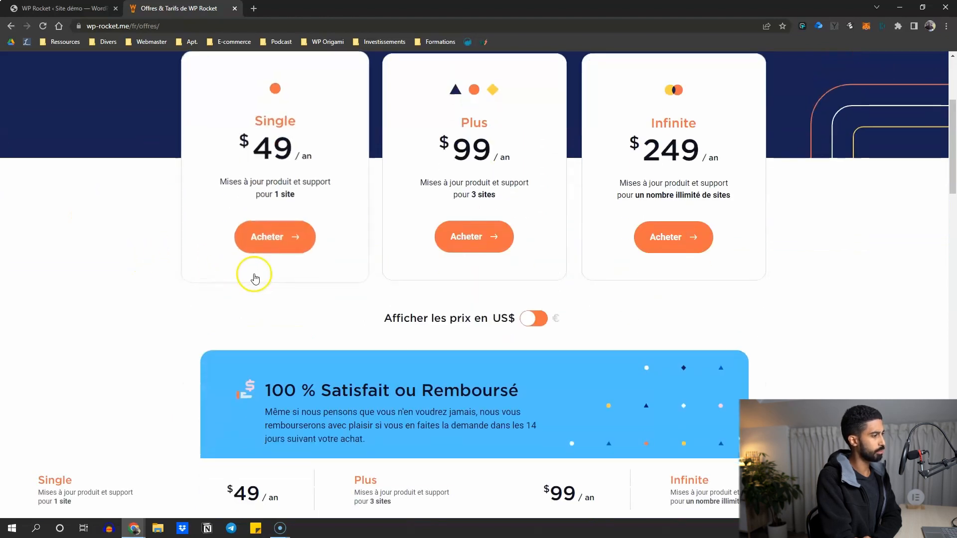
click(533, 320)
click(533, 319)
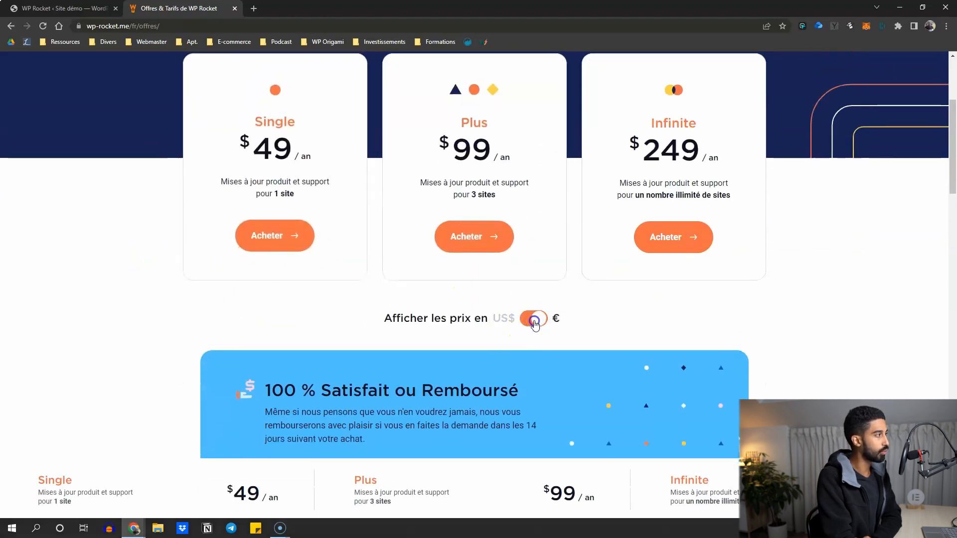
click(533, 319)
scroll(154, 175, up, 1)
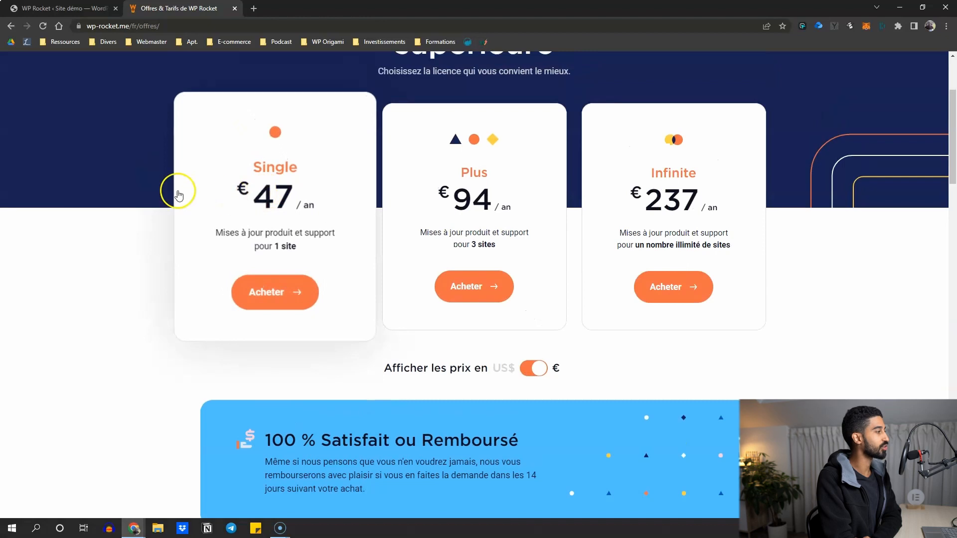
scroll(130, 192, up, 1)
click(532, 420)
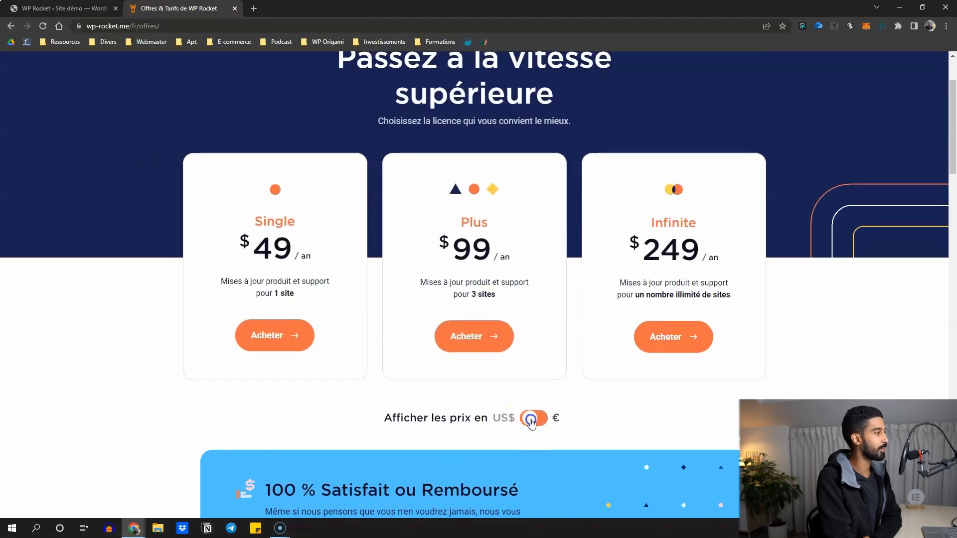
click(531, 420)
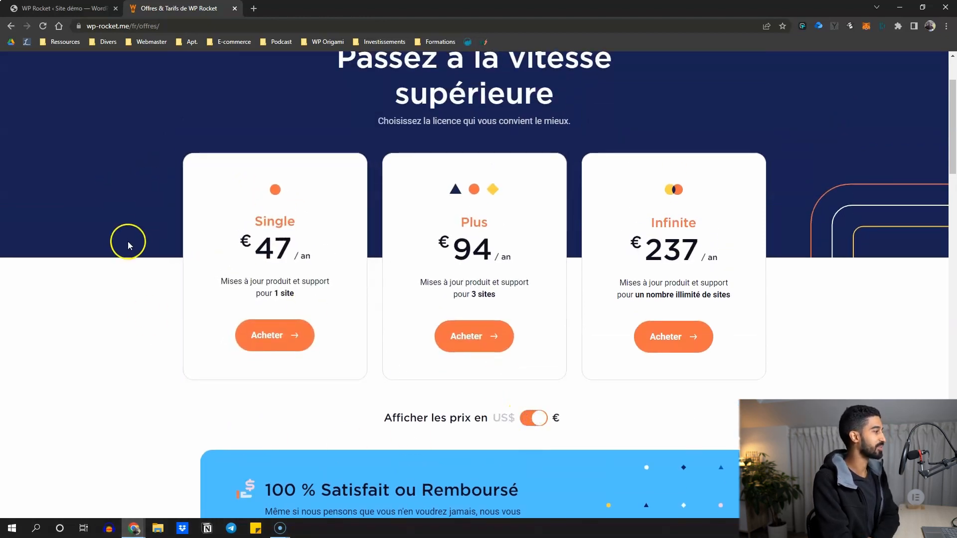
scroll(109, 218, up, 2)
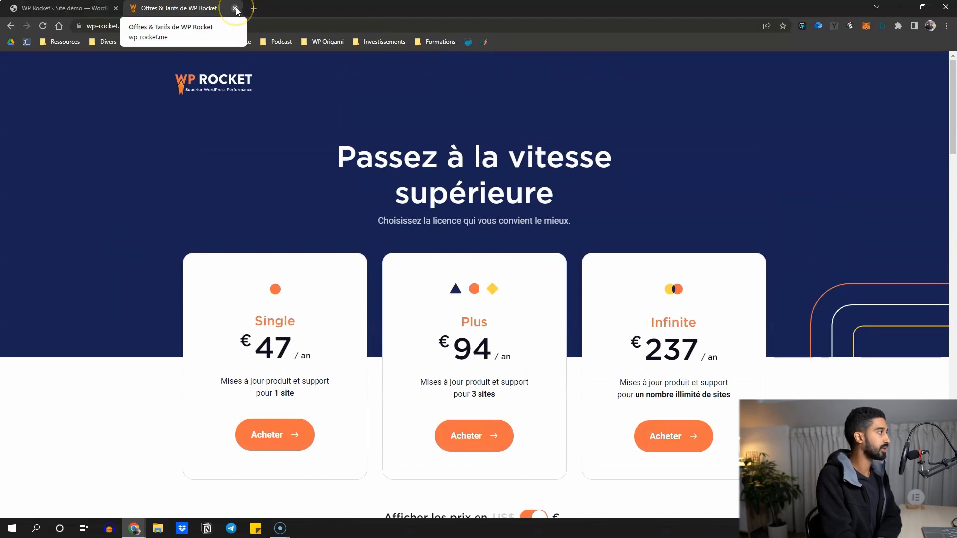
click(235, 9)
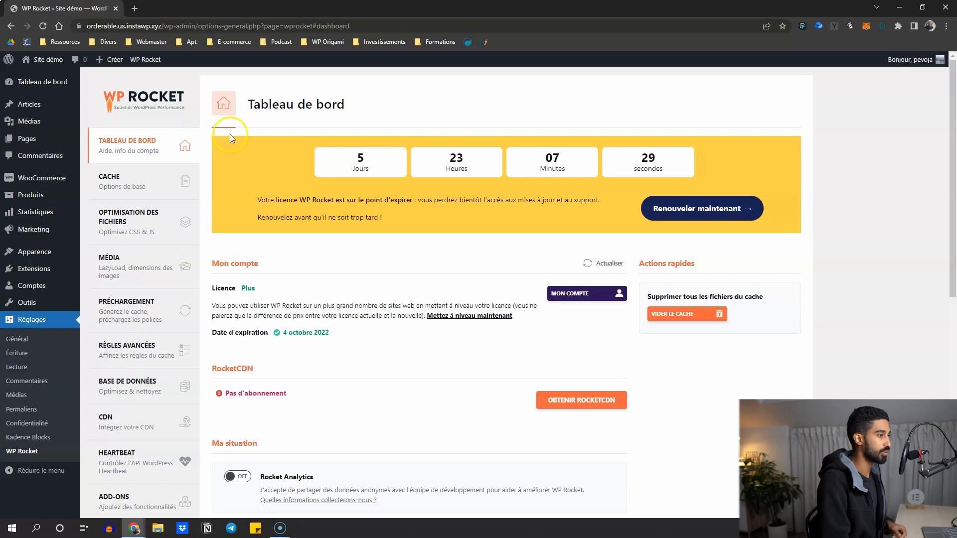
- Review the account, RocketCDN, Rocket Analytics and getting-started sections of the WP Rocket dashboard
scroll(196, 138, down, 1)
scroll(100, 160, up, 1)
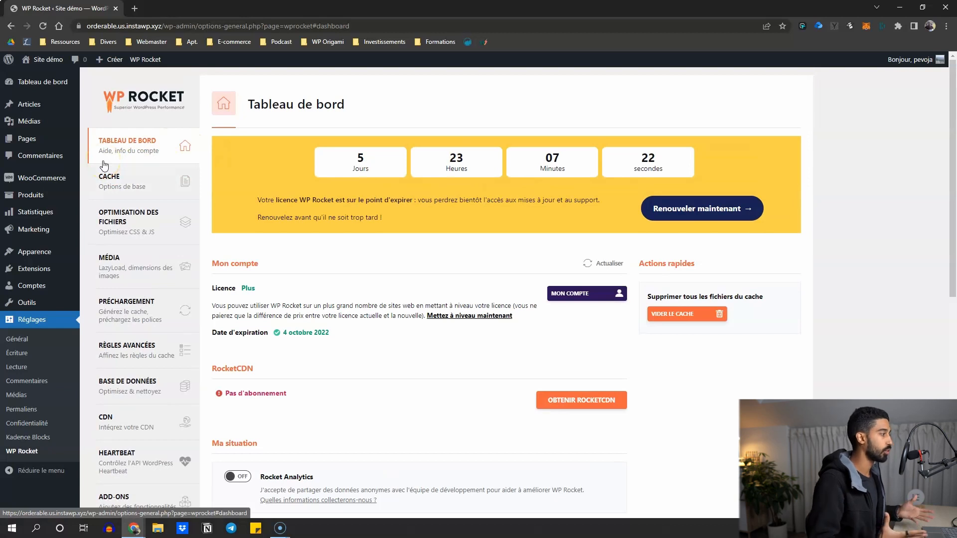
scroll(244, 252, down, 1)
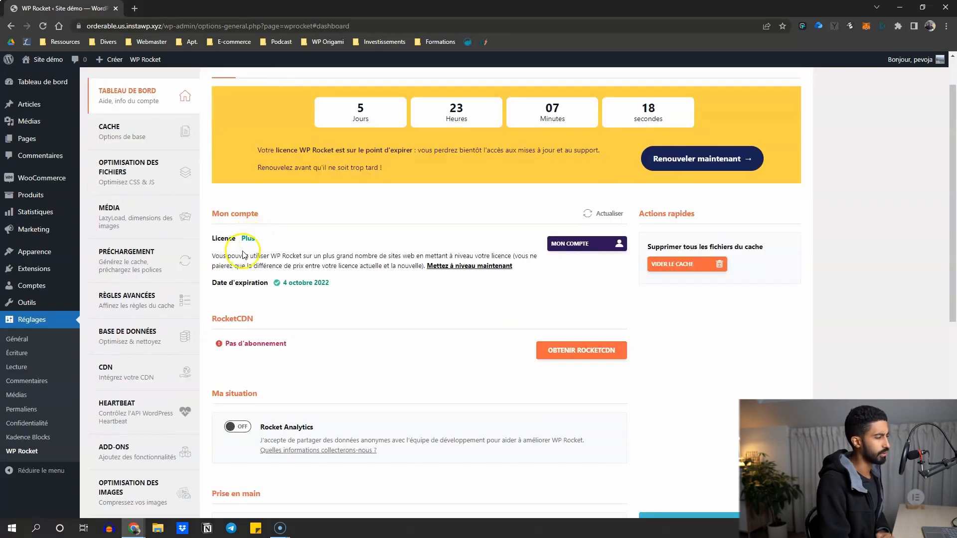
scroll(243, 279, down, 2)
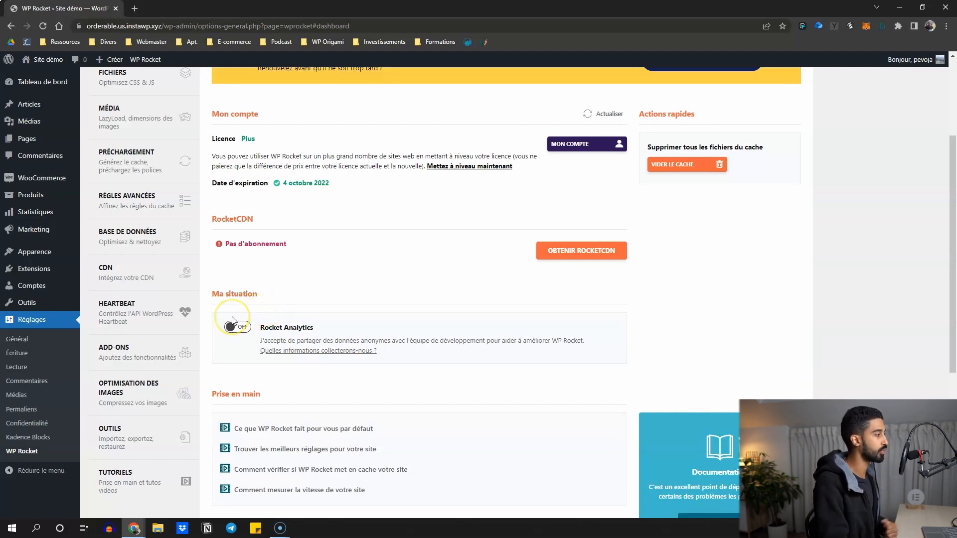
scroll(234, 327, down, 1)
scroll(238, 297, up, 1)
scroll(237, 293, up, 3)
- In the Cache settings, enable caching for mobile devices and for logged-in WordPress users
click(139, 178)
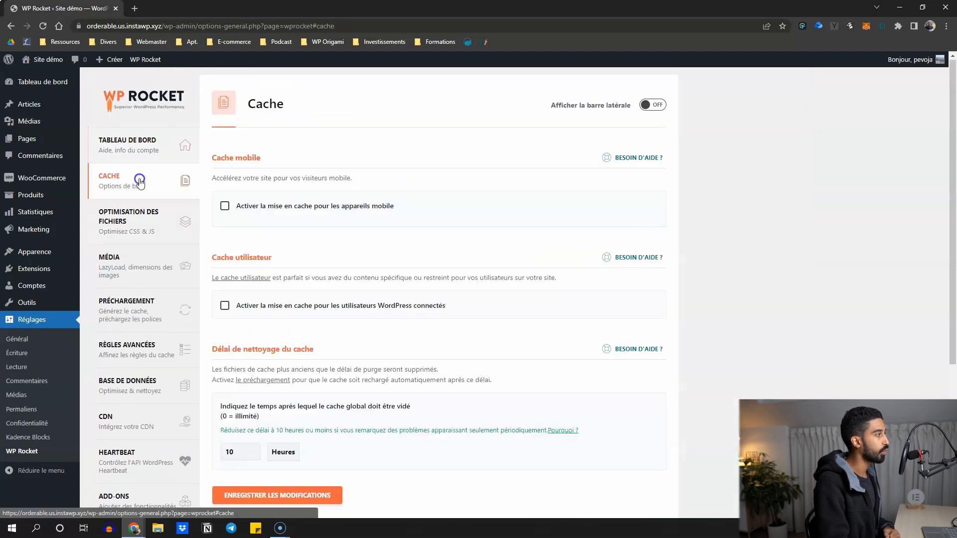
click(310, 132)
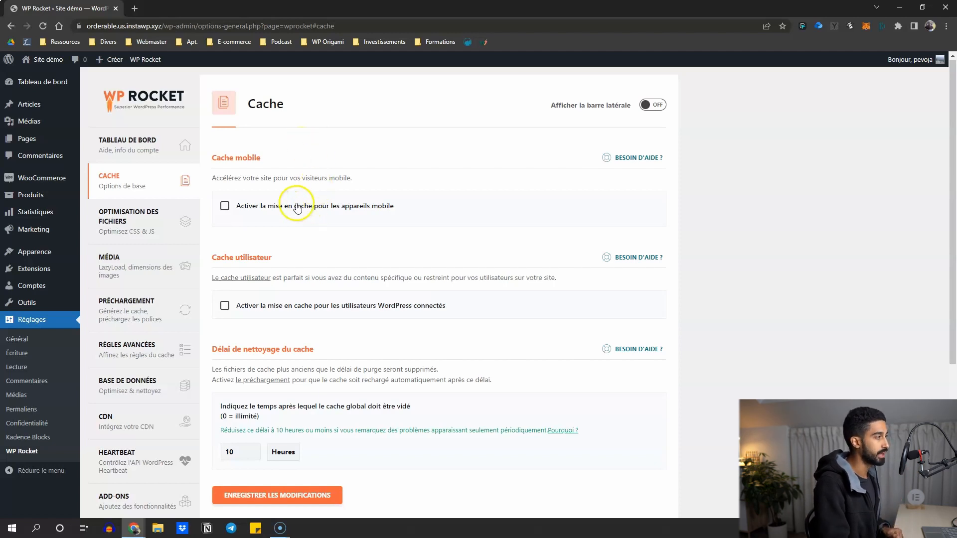
click(268, 212)
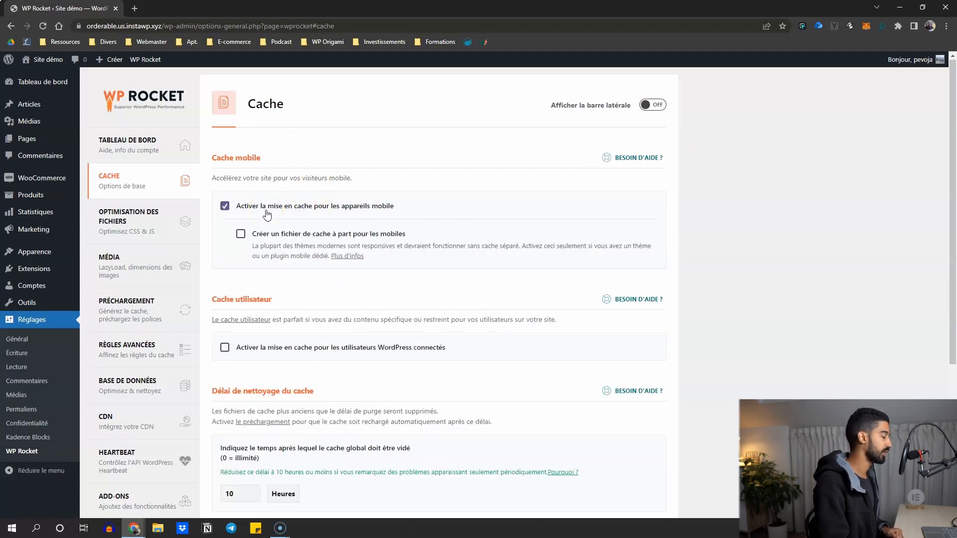
click(329, 183)
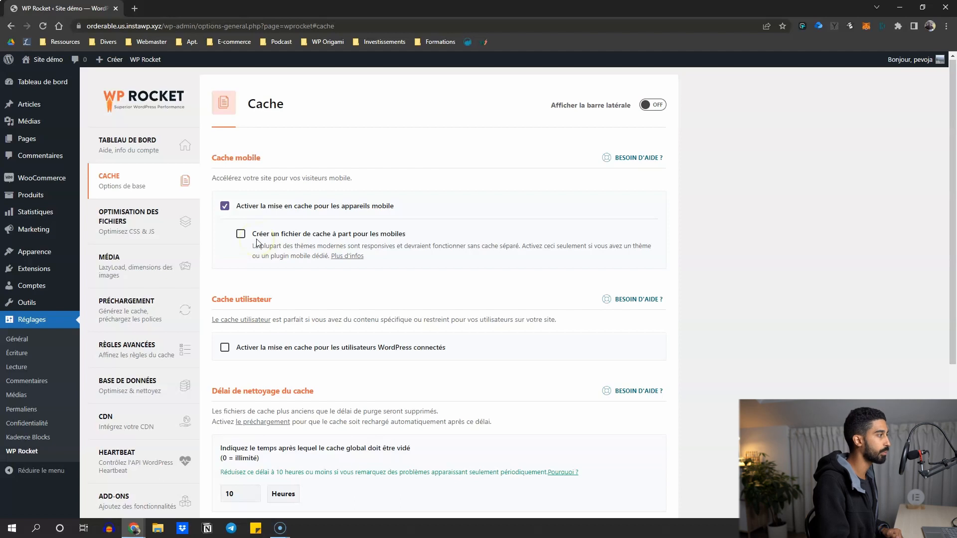
scroll(257, 243, down, 2)
click(240, 248)
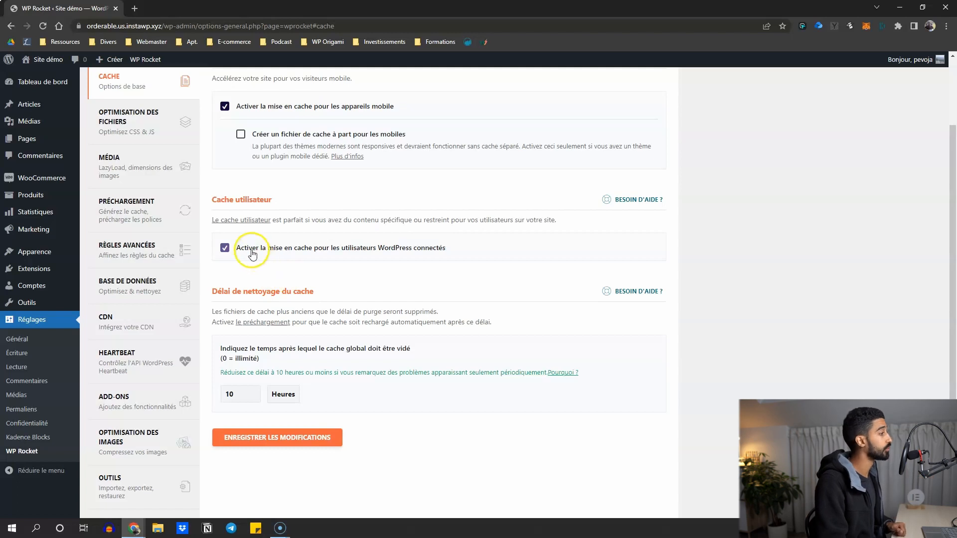
- Set the delay after which the global cache is emptied to 24 hours
scroll(239, 249, down, 2)
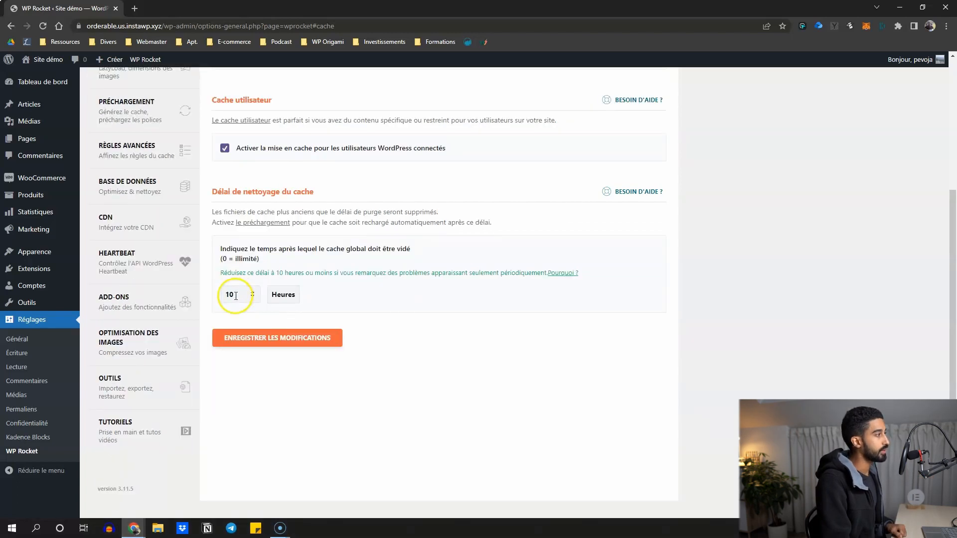
scroll(231, 294, up, 1)
click(227, 345)
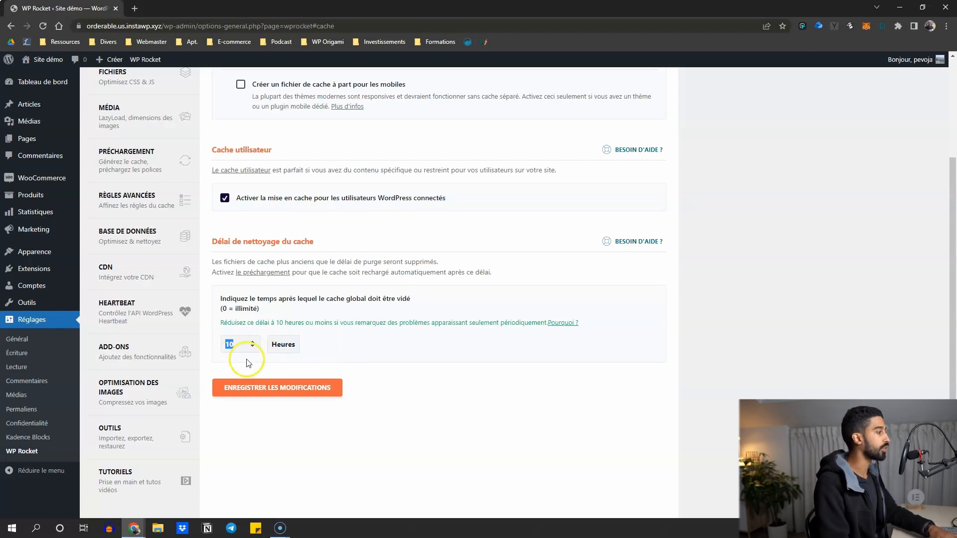
text(24)
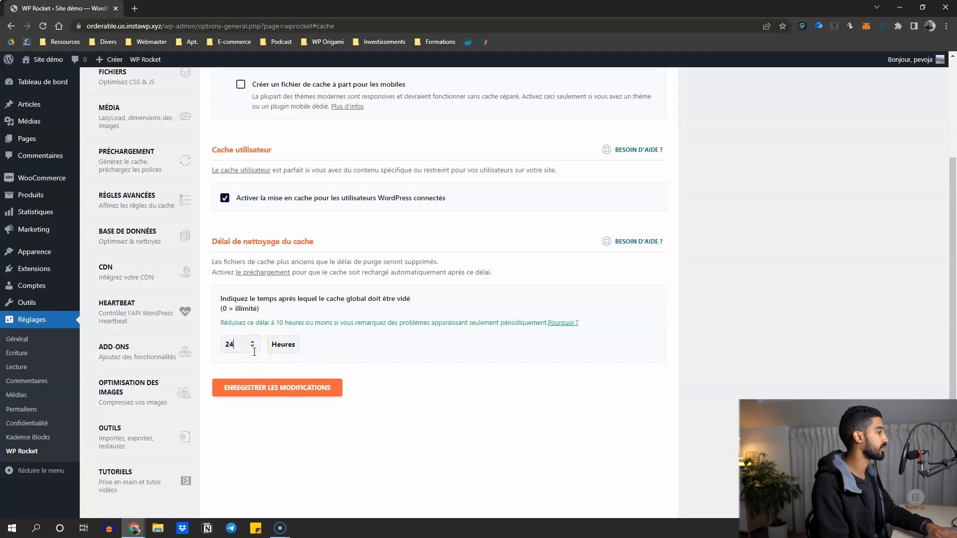
click(322, 353)
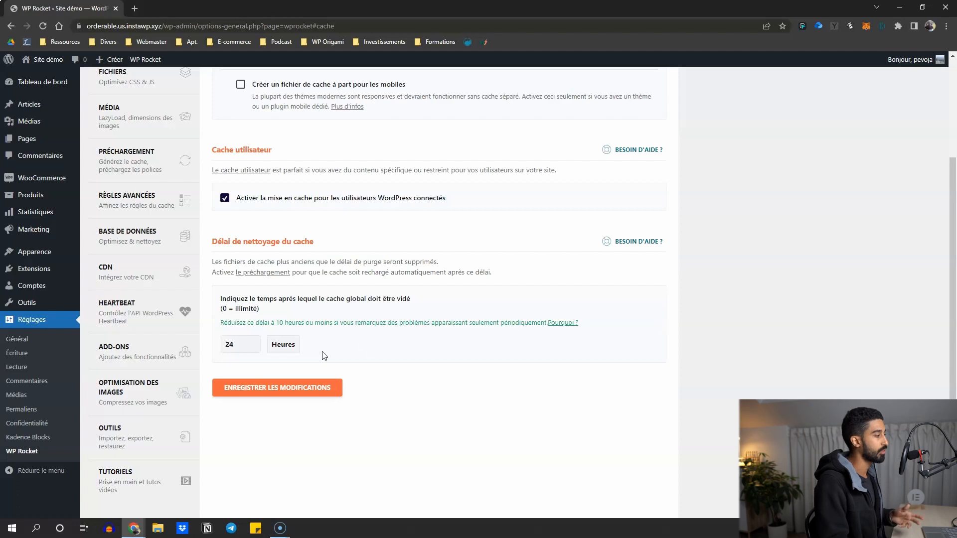
- Set the global cache cleanup delay to 10 hours and save the cache settings
drag(242, 344, 216, 347)
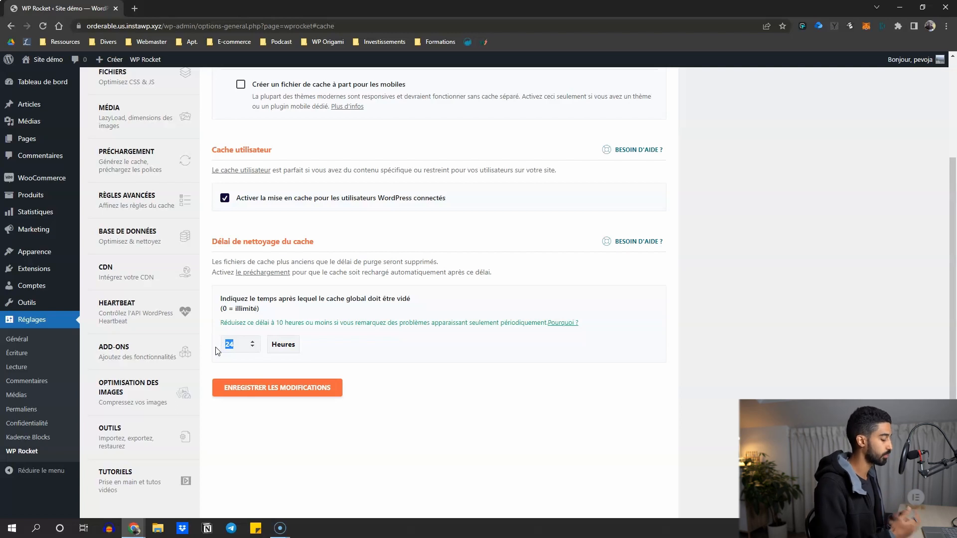
text(10)
click(220, 357)
click(220, 354)
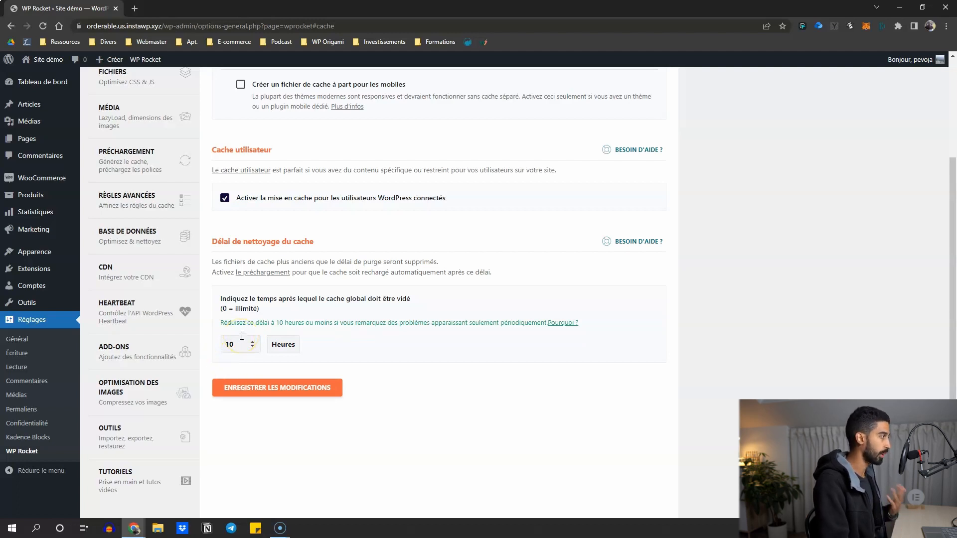
click(270, 388)
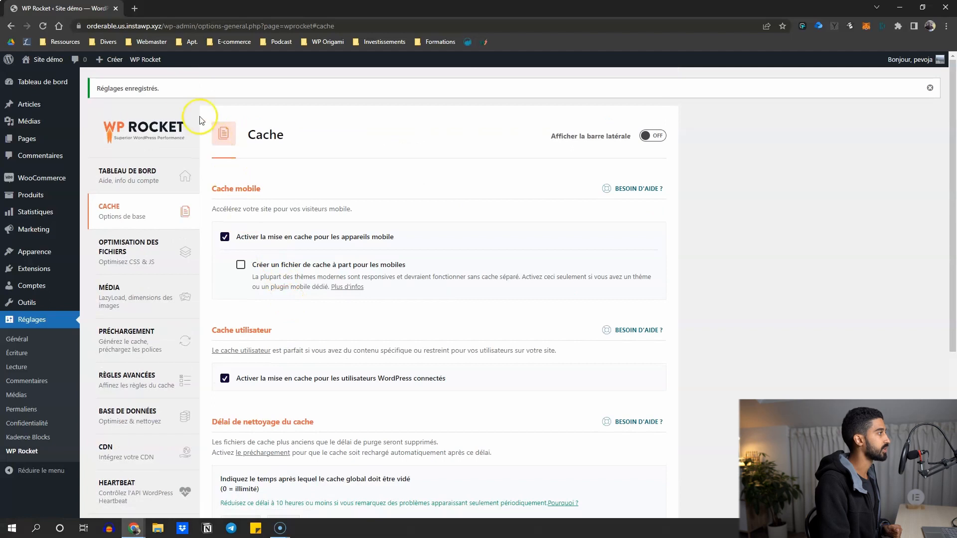
- Clear the cache using the WP Rocket shortcut, and again using the dashboard's quick action
mouse_move(159, 66)
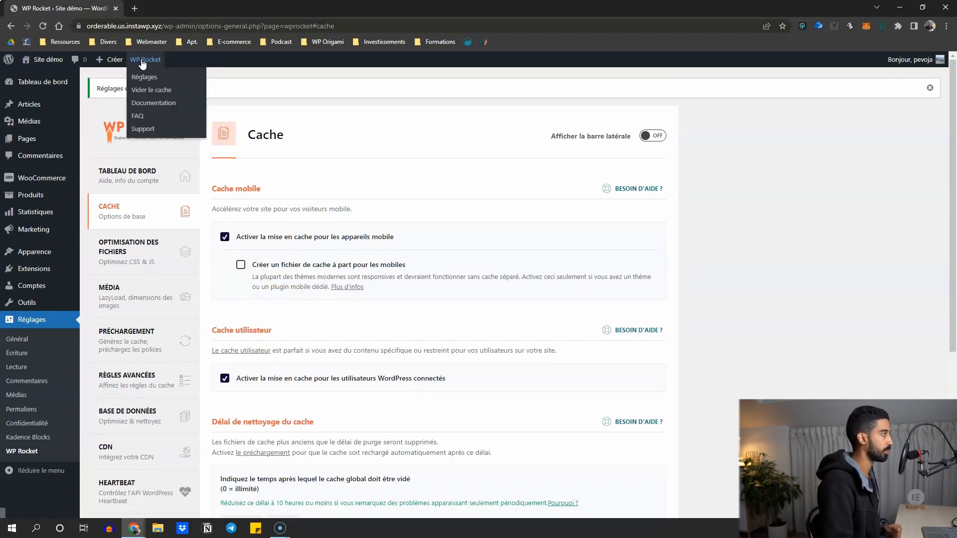
click(153, 95)
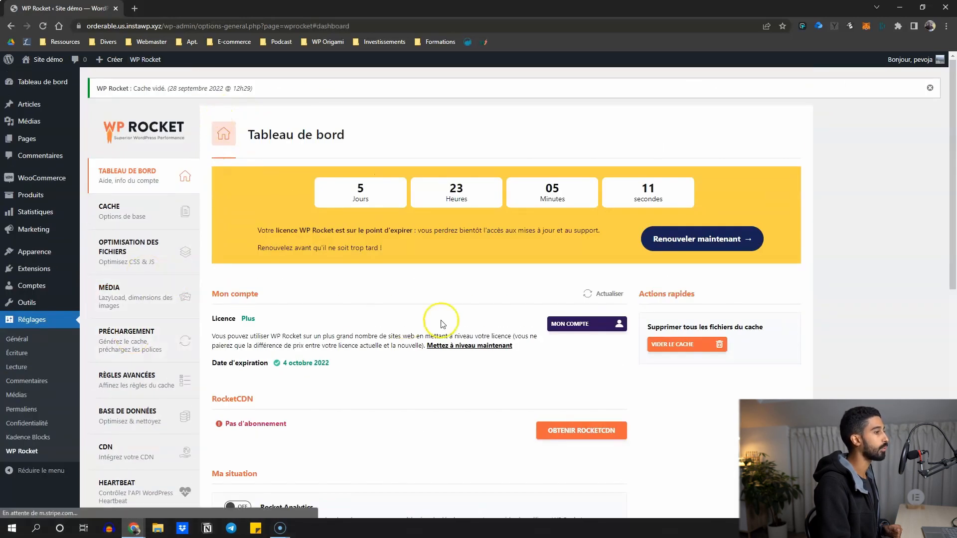
scroll(397, 259, down, 5)
scroll(397, 260, up, 5)
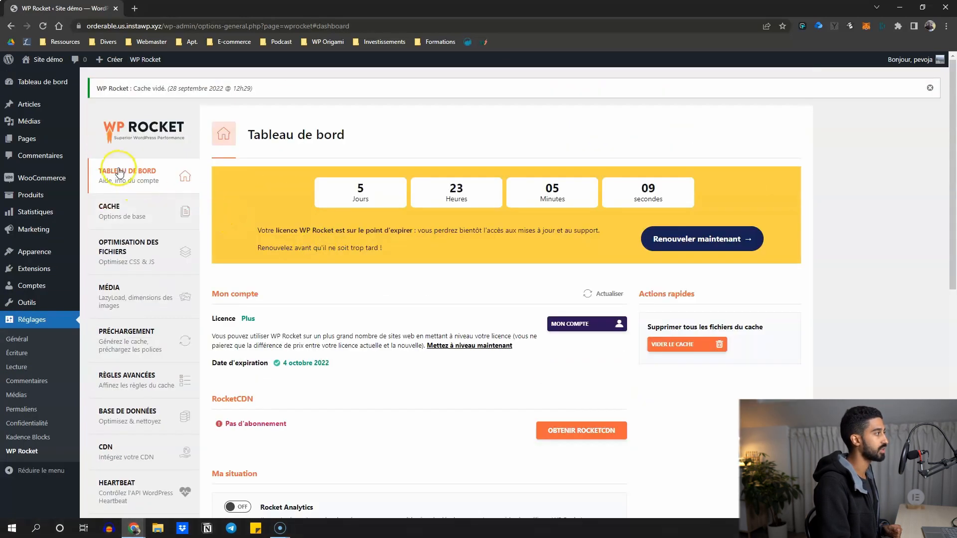
click(682, 344)
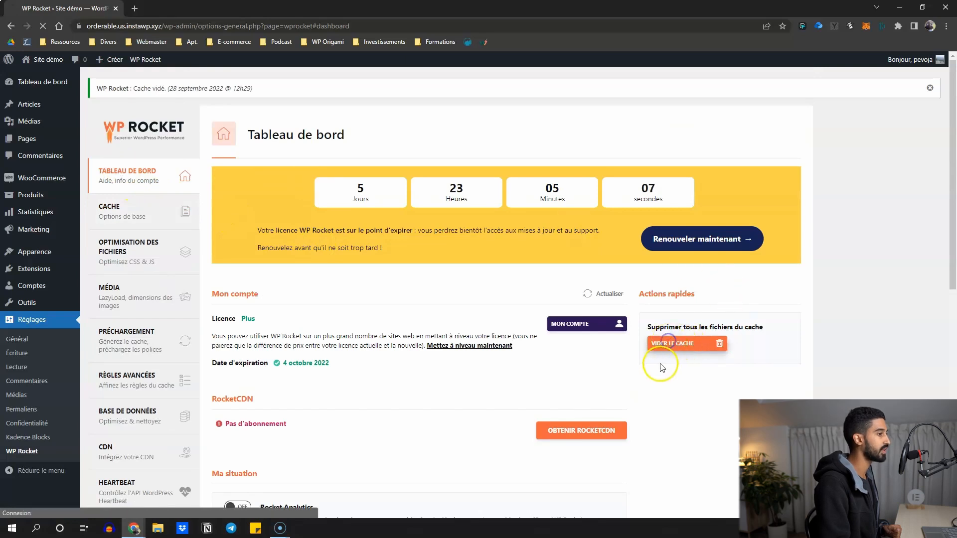
- Return to the Cache settings, show the help sidebar to view its guides, and hide it again
click(112, 208)
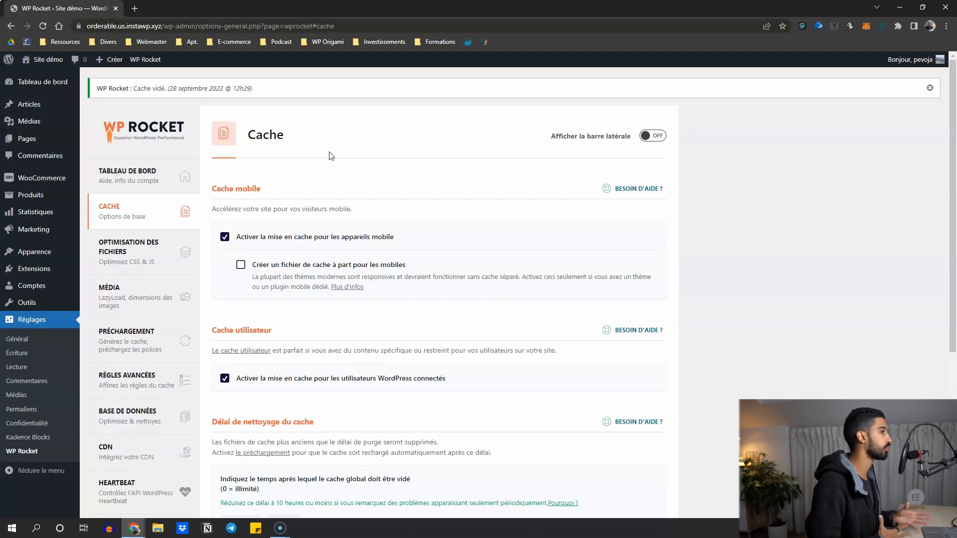
click(651, 135)
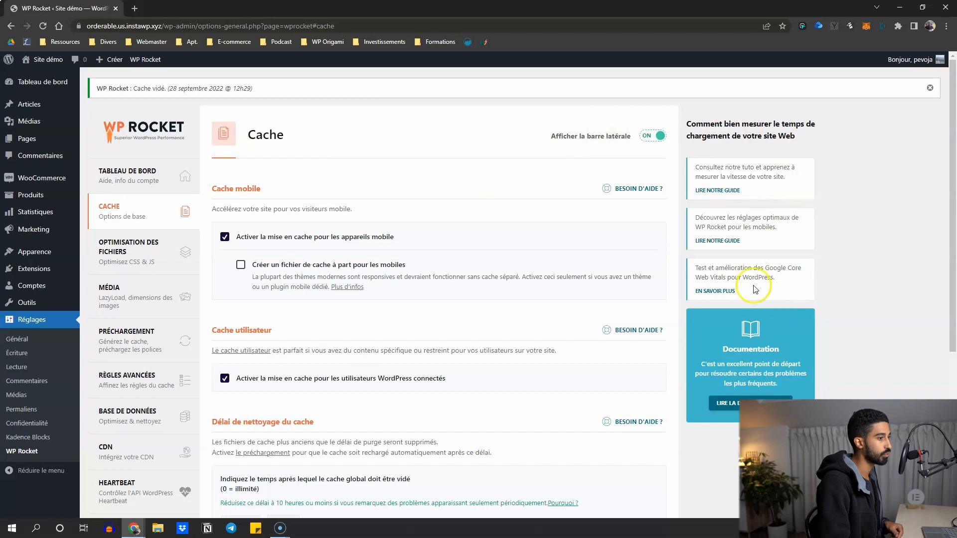
click(654, 138)
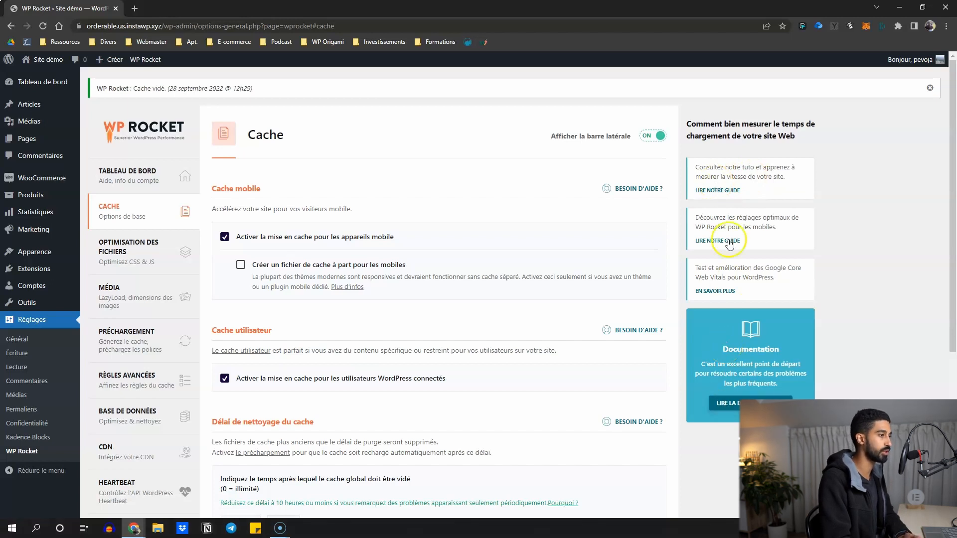
click(646, 136)
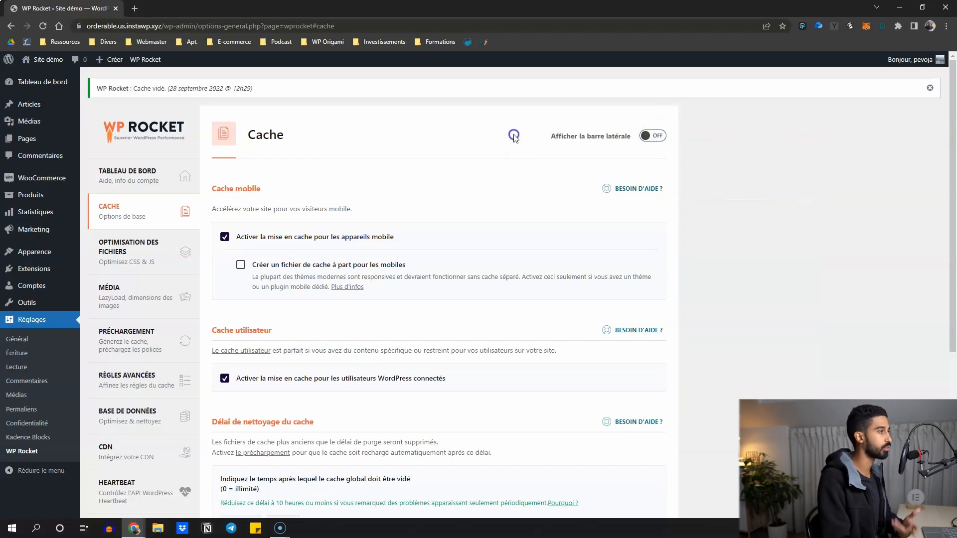
- Enable minification of the CSS files in WP Rocket's file optimisation settings
click(149, 249)
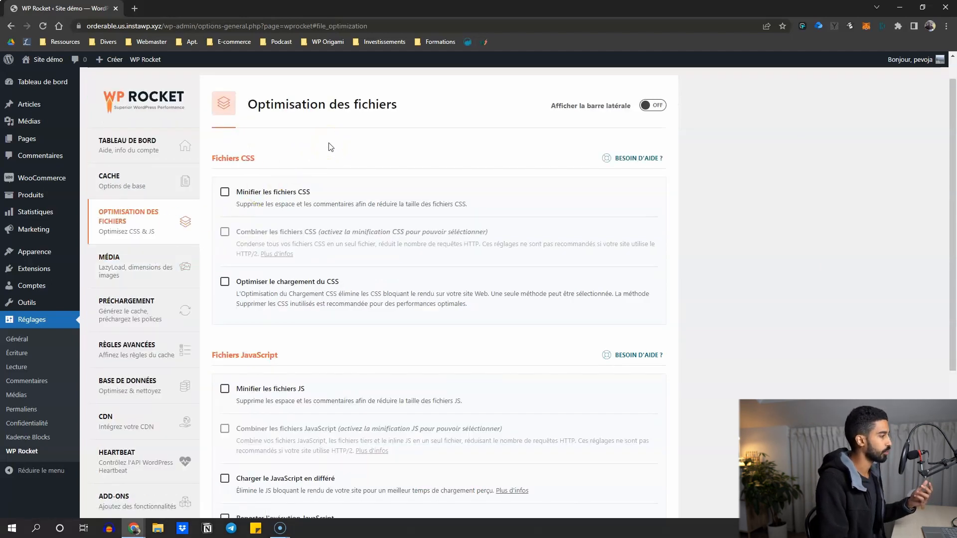
click(244, 234)
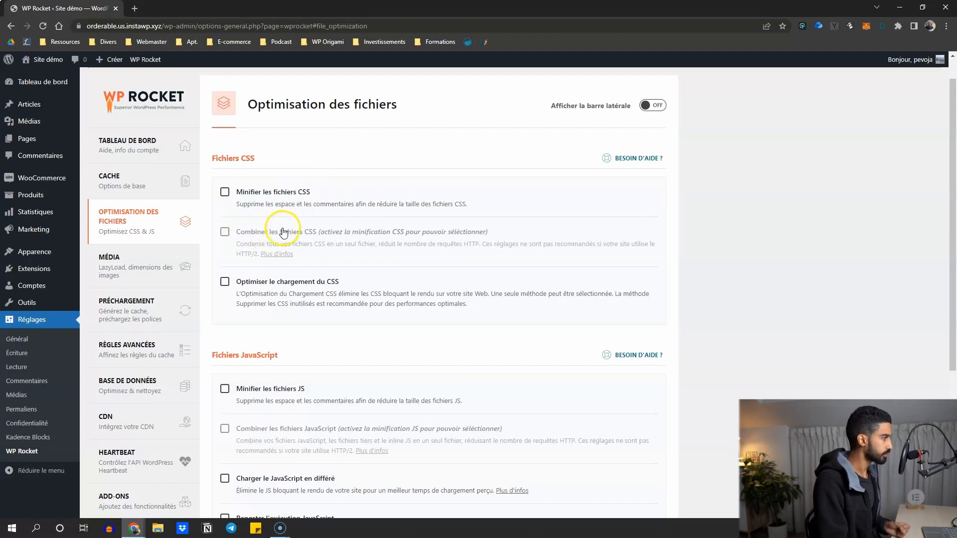
click(225, 193)
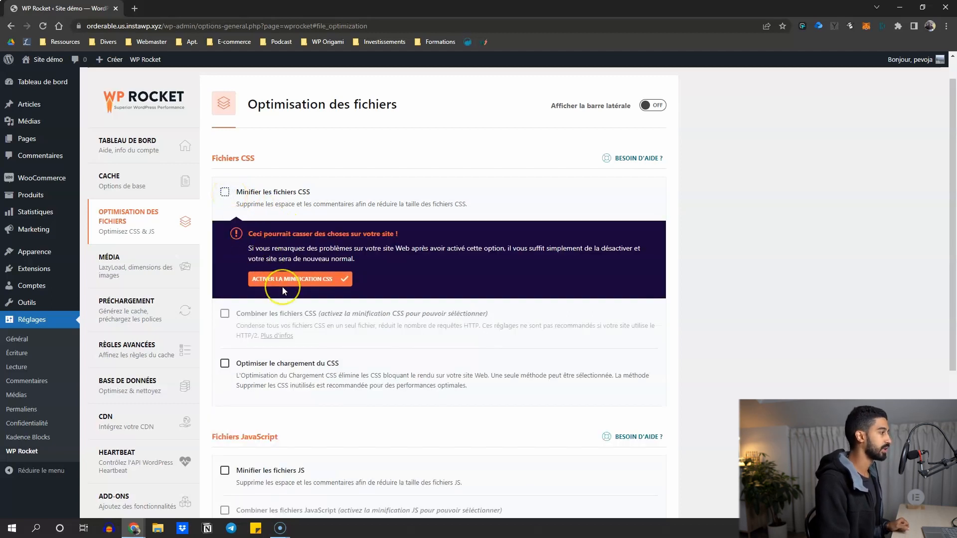
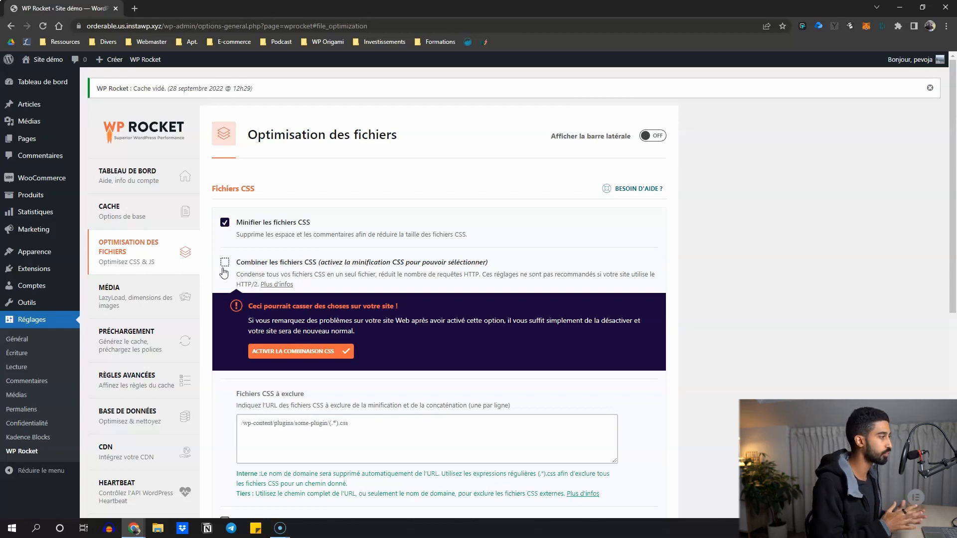
- Try to enable combining of the CSS files
click(225, 268)
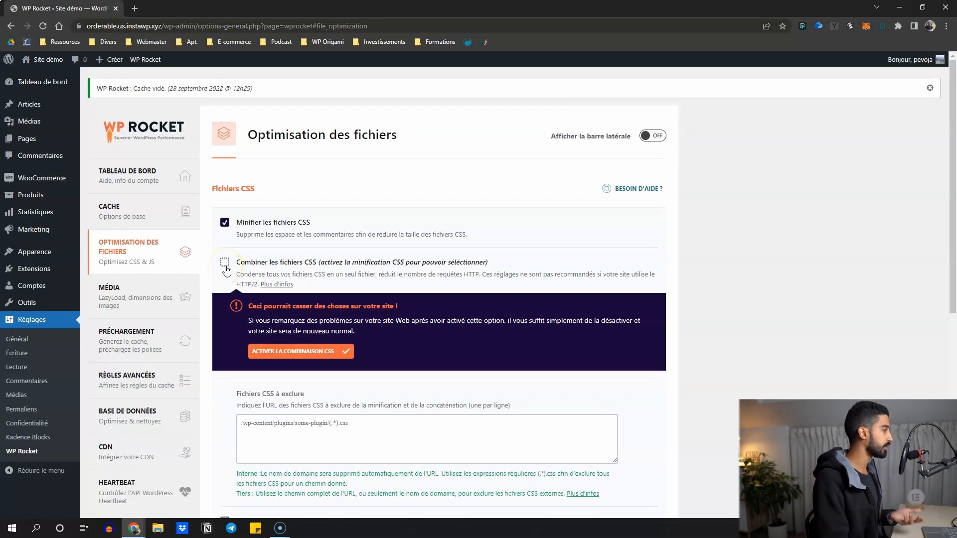
click(250, 336)
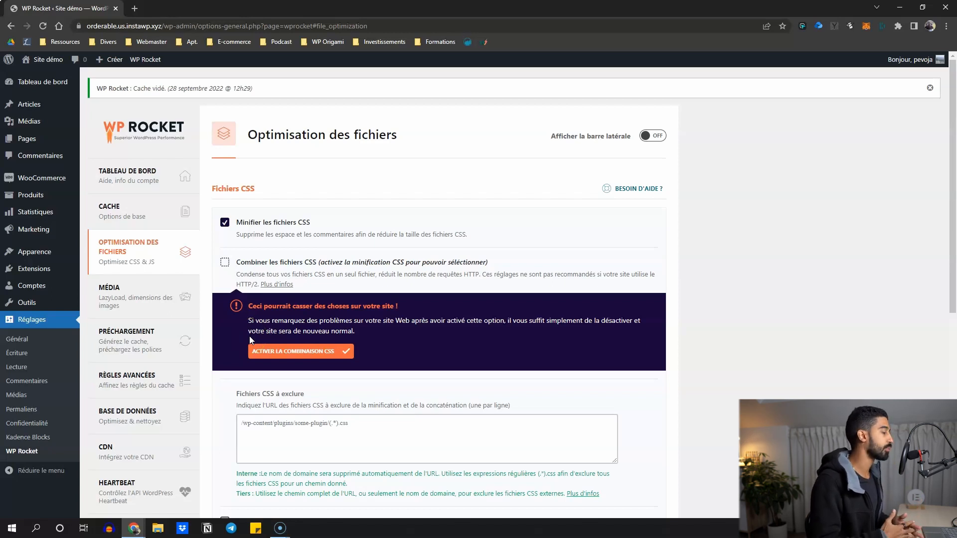
click(227, 267)
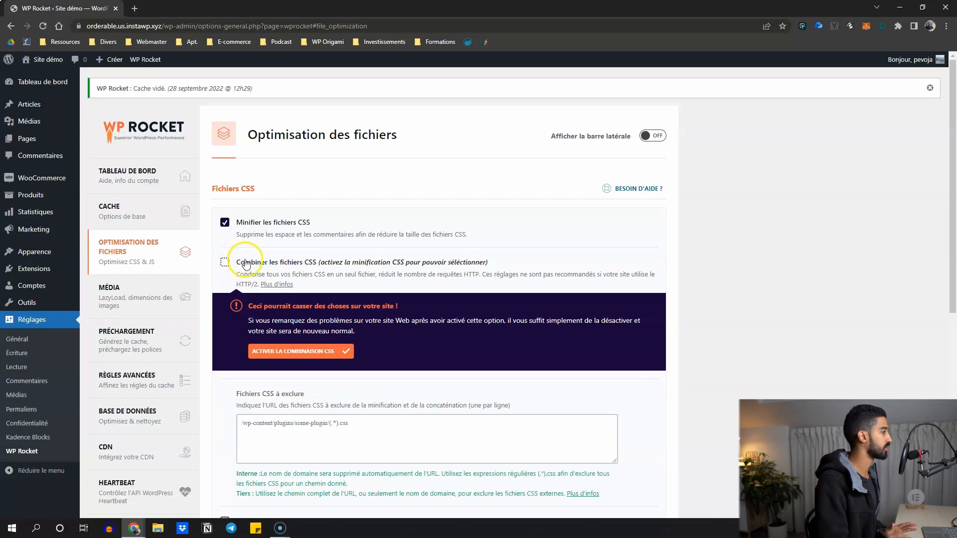
click(281, 359)
- Enable CSS loading optimisation with the beta method that removes unused CSS resources, and confirm its activation
scroll(223, 344, down, 7)
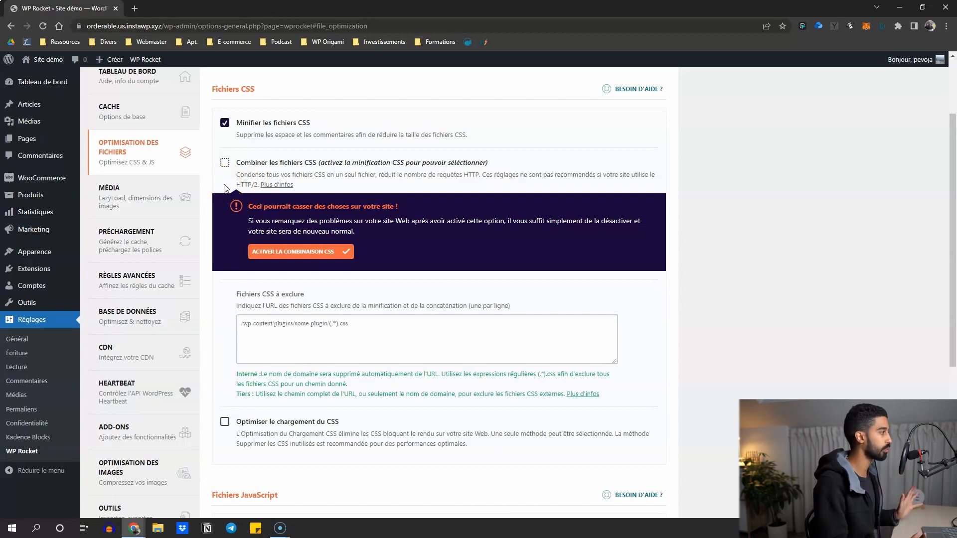
scroll(225, 189, down, 5)
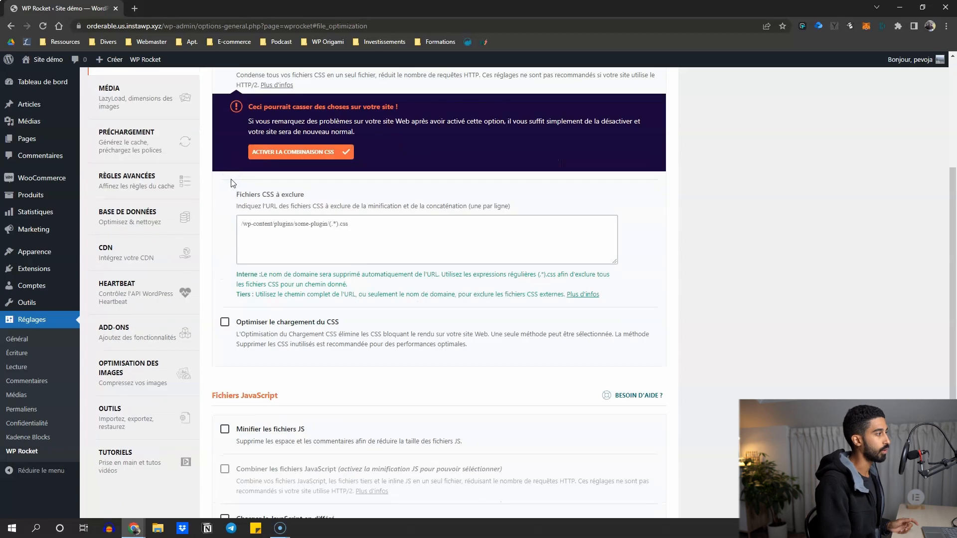
click(225, 159)
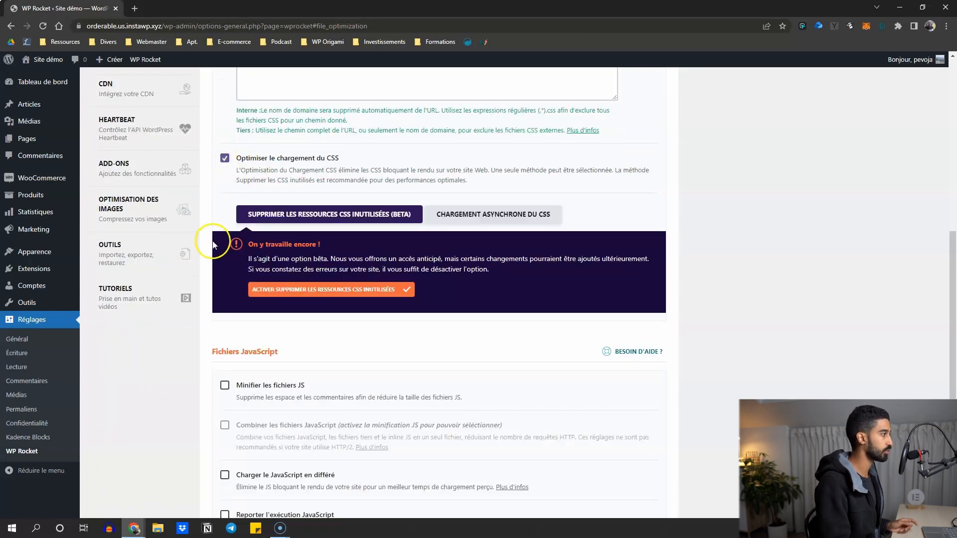
scroll(222, 239, up, 1)
click(285, 340)
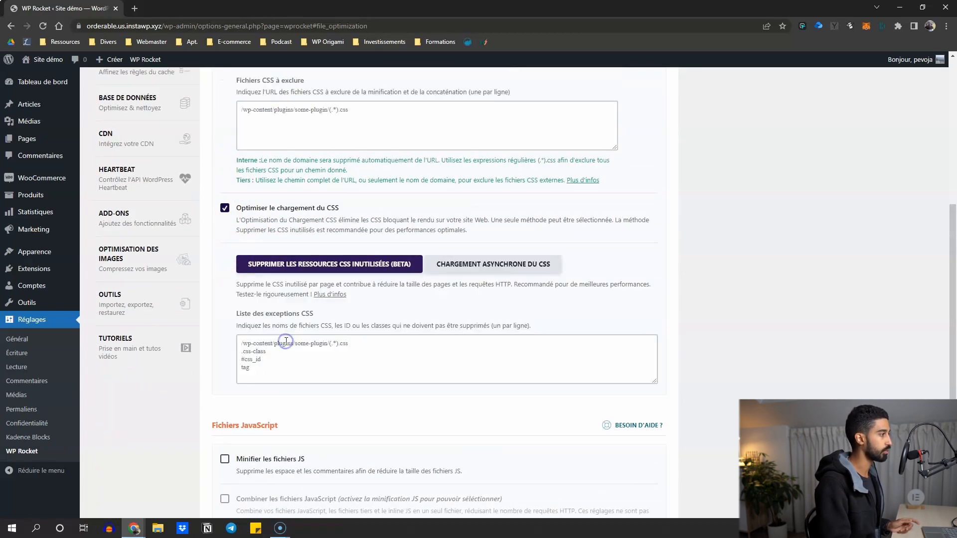
- Enable minification of the JavaScript files and confirm its activation
scroll(262, 275, down, 4)
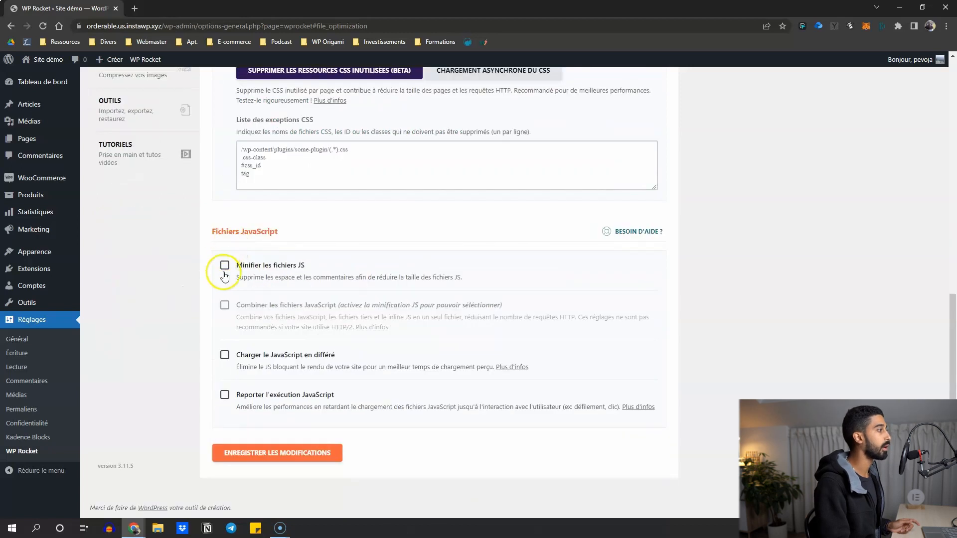
click(225, 265)
click(274, 352)
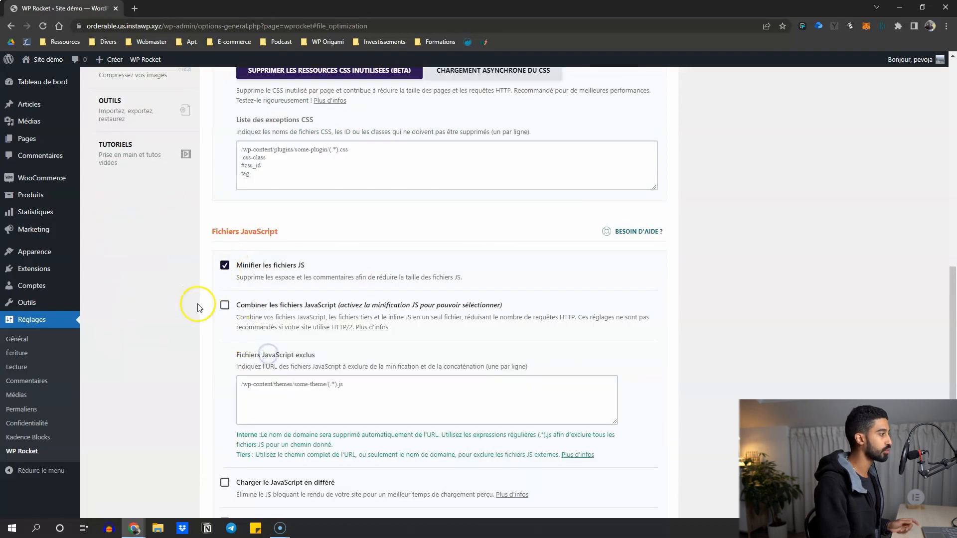
- Enable deferred JavaScript loading and delayed JavaScript execution, and save the file optimisation settings
scroll(197, 305, down, 3)
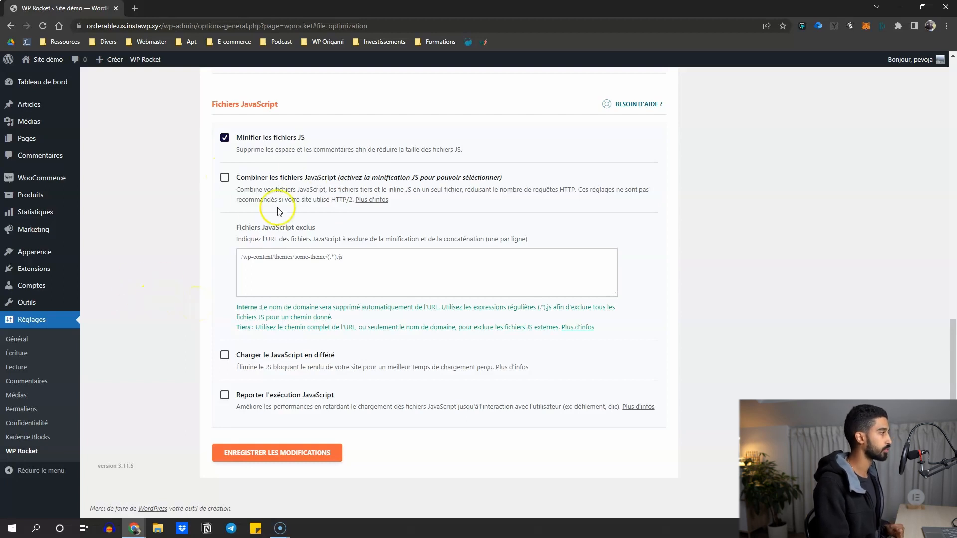
click(224, 355)
click(224, 393)
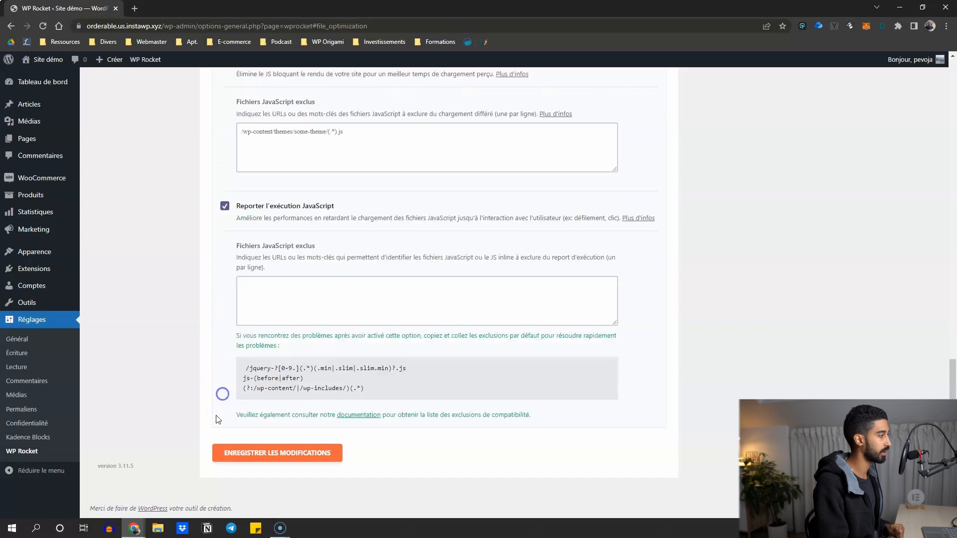
scroll(219, 424, up, 1)
click(253, 502)
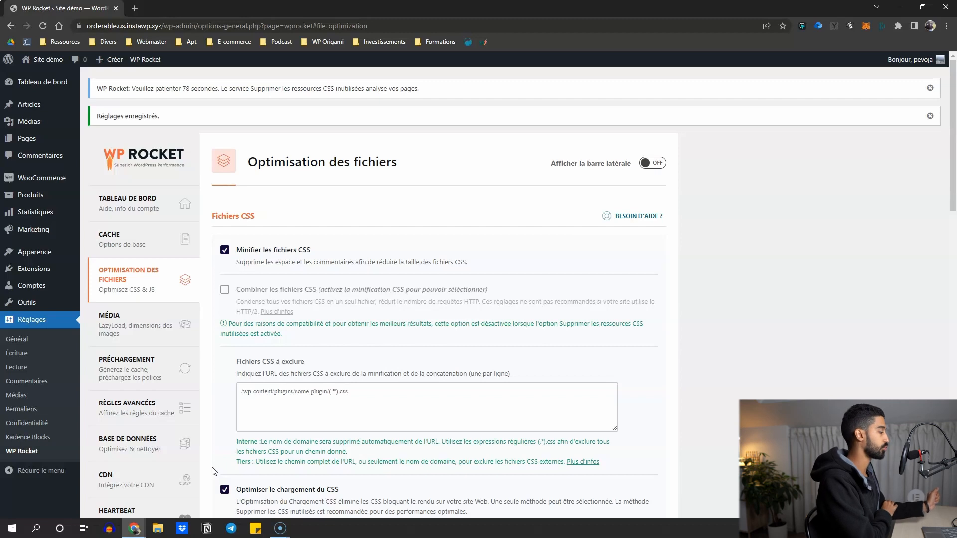
- Enable LazyLoad in the Média settings for images and for iframes and videos, replacing YouTube iframes with a preview image
click(156, 325)
click(241, 216)
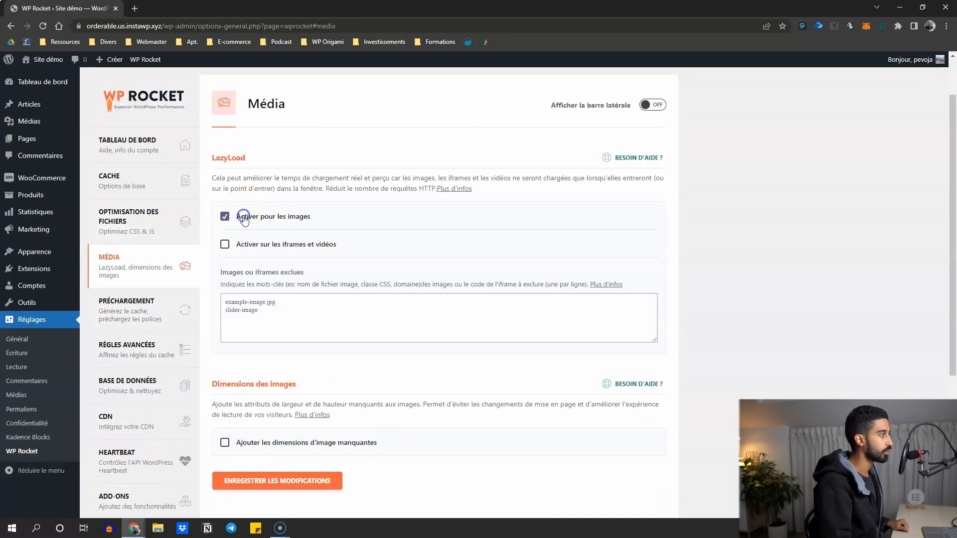
click(240, 247)
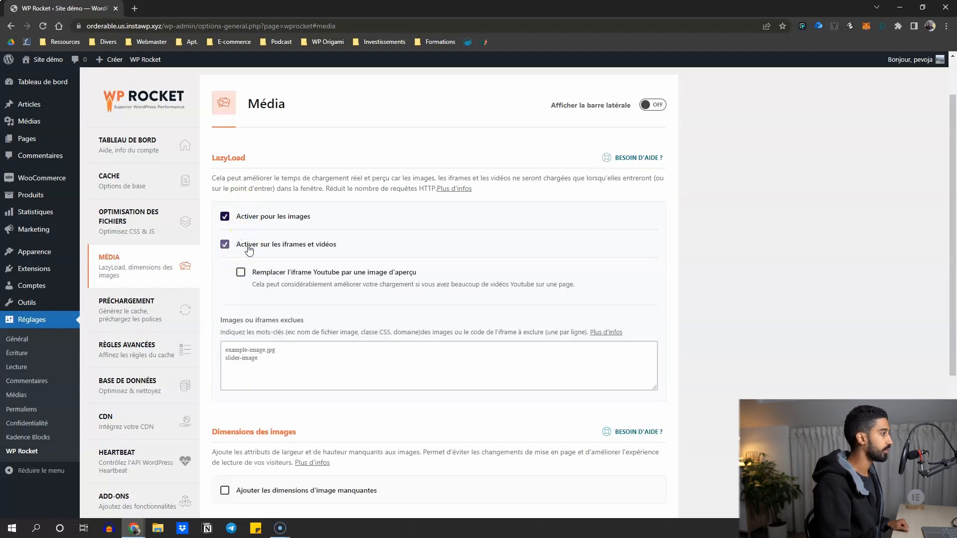
click(259, 272)
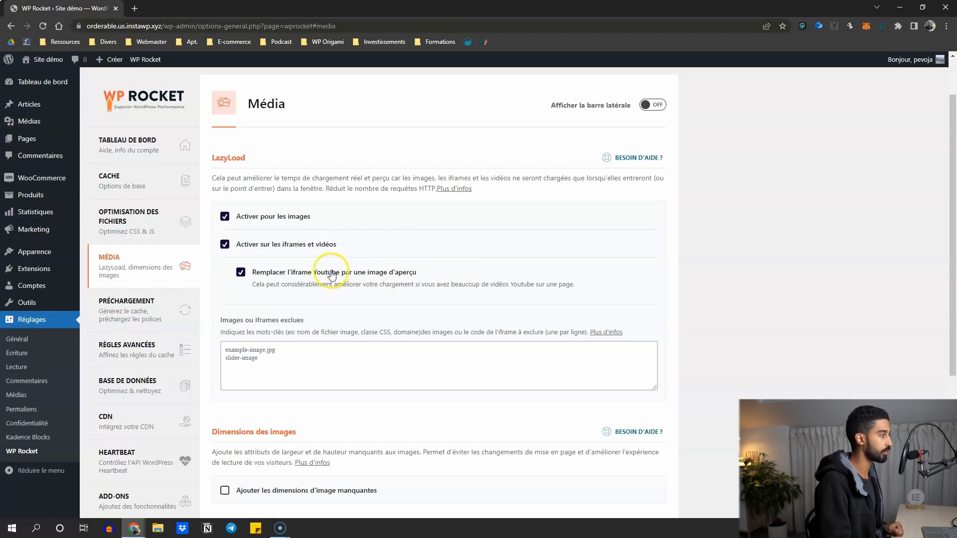
- Enable adding missing image dimensions and save the media settings
scroll(305, 229, down, 1)
scroll(290, 244, down, 2)
scroll(291, 244, down, 1)
click(253, 293)
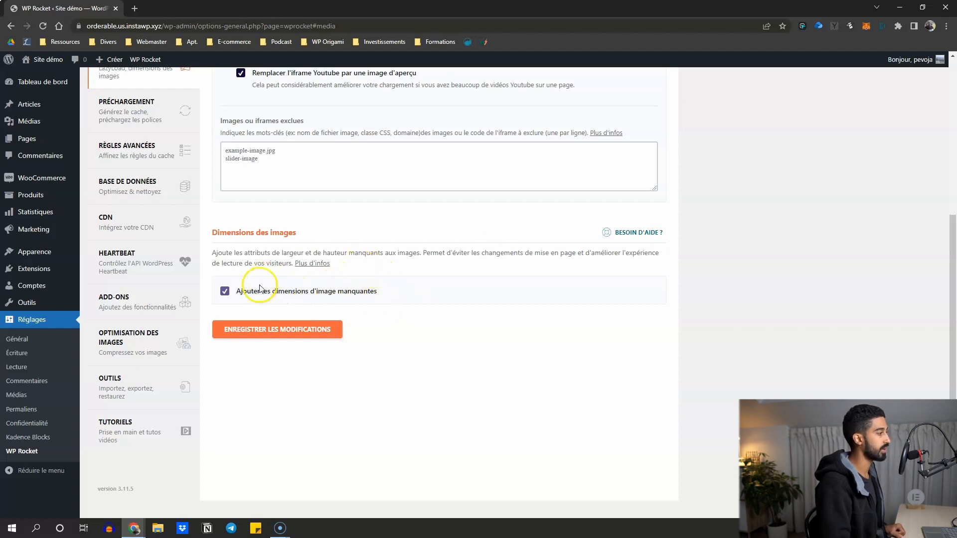
click(263, 338)
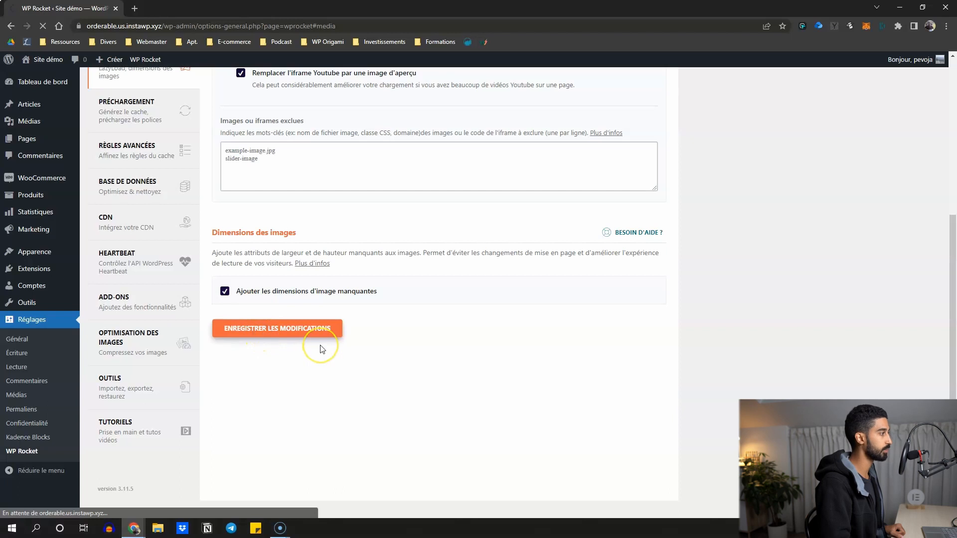
- Enable cache preloading with sitemap preloading, plus link preloading, in the Préchargement settings
click(141, 307)
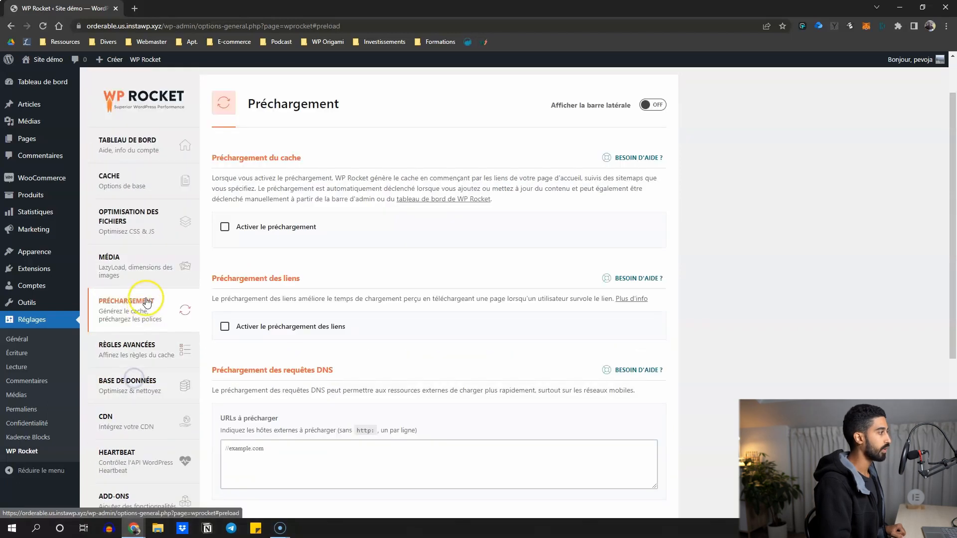
click(225, 227)
scroll(219, 243, down, 1)
click(239, 205)
scroll(229, 250, down, 2)
click(225, 294)
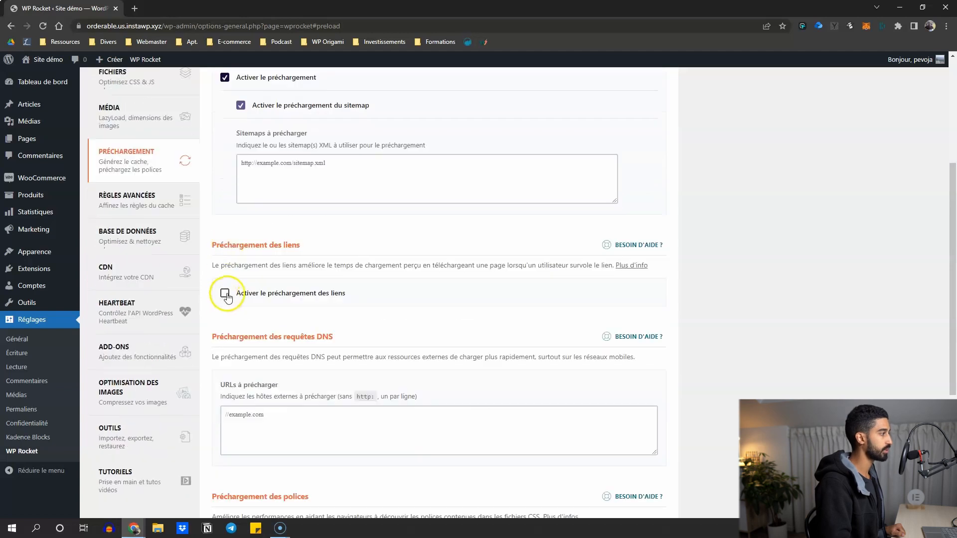
- Review the sitemap, DNS request and font preloading options, and save the preloading settings
scroll(227, 297, down, 2)
scroll(299, 235, up, 2)
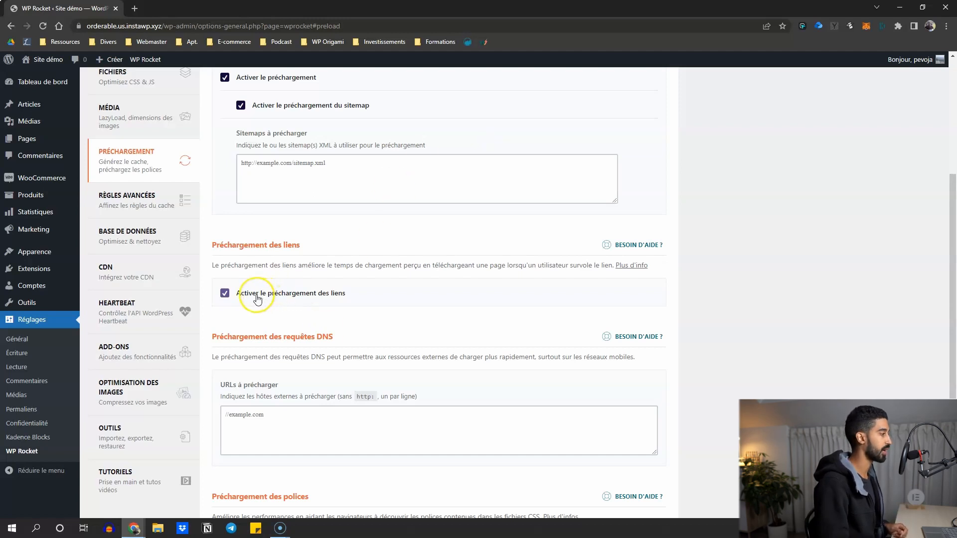
scroll(249, 249, down, 1)
scroll(250, 214, up, 4)
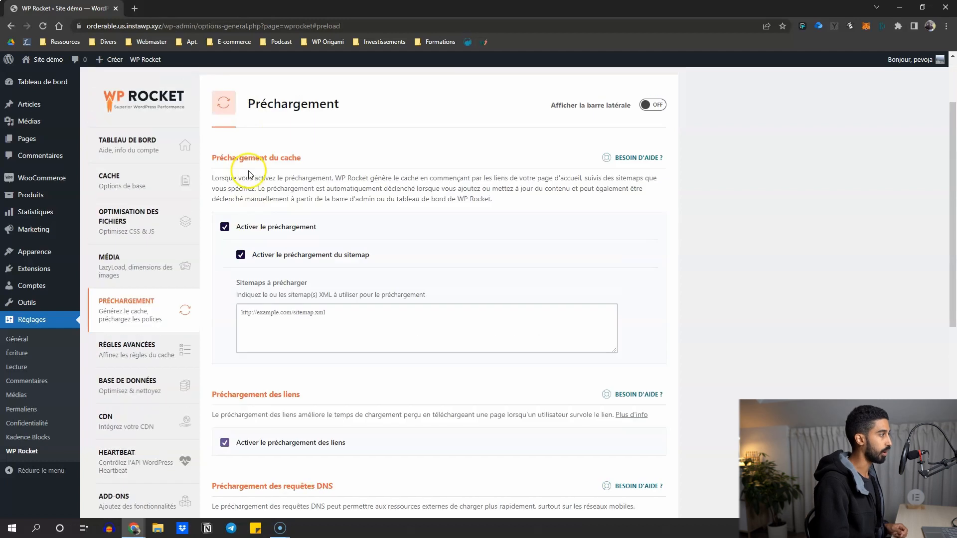
scroll(241, 163, down, 7)
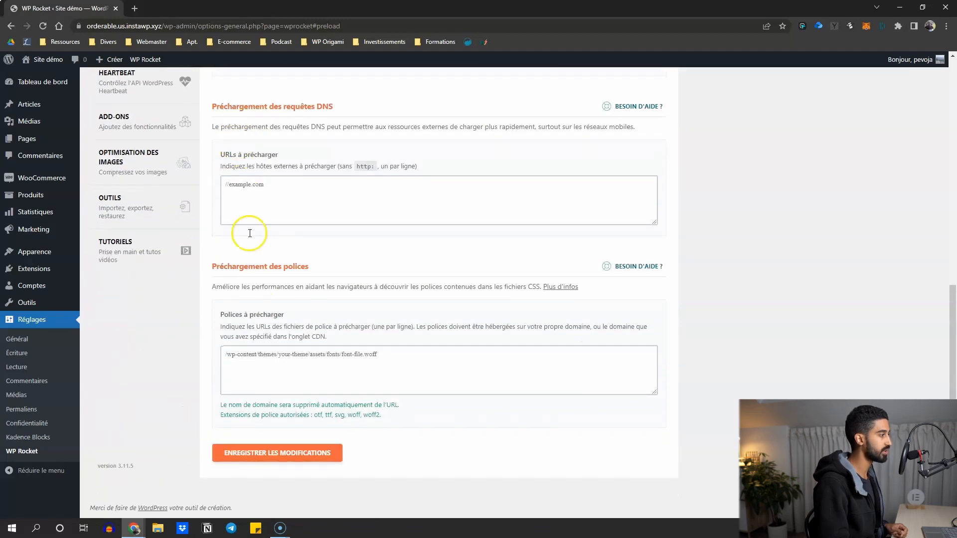
click(255, 452)
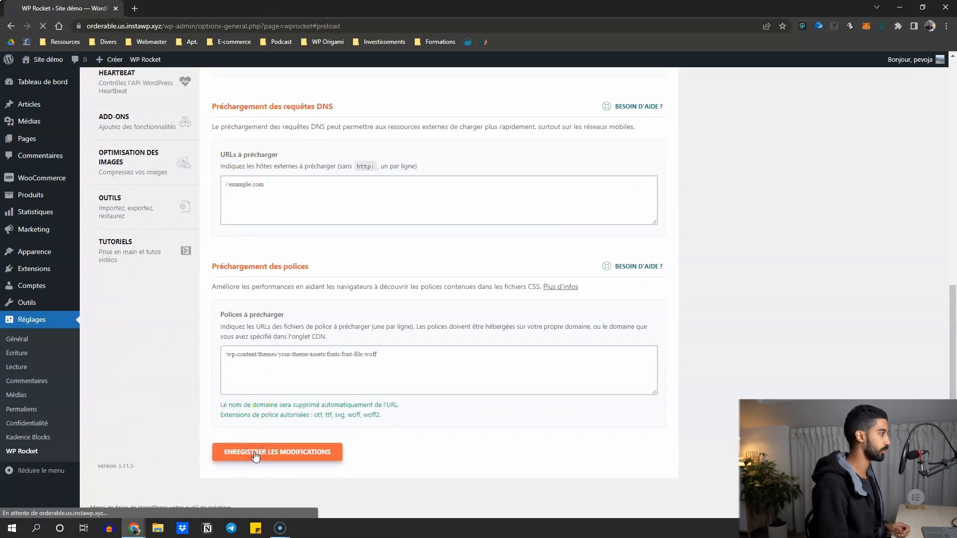
- Examine the advanced rules option for listing page or article URLs that must never be cached
click(164, 274)
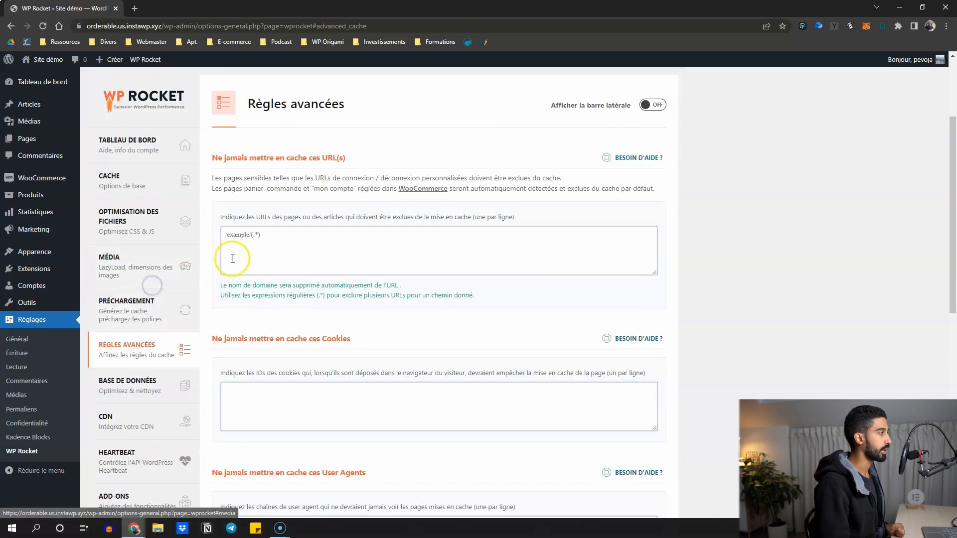
scroll(240, 238, down, 1)
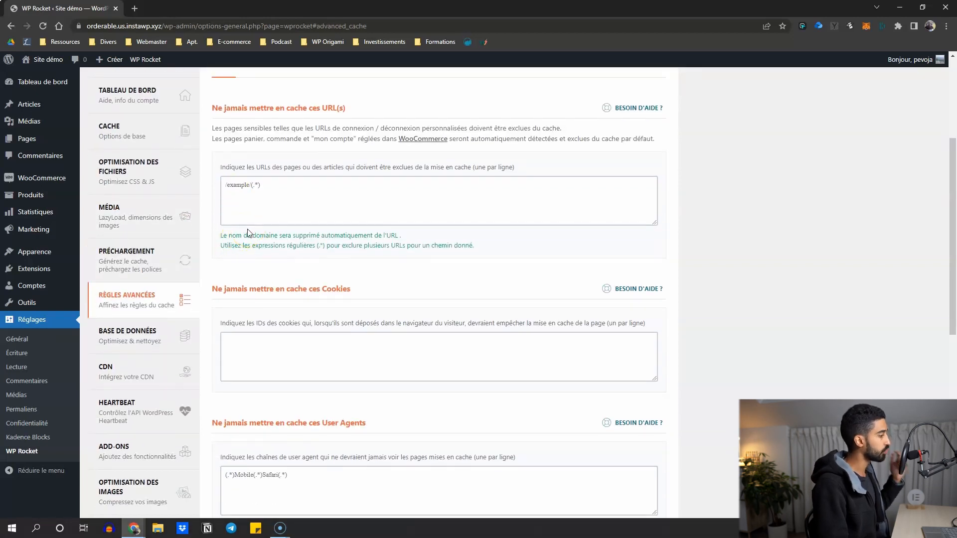
click(268, 201)
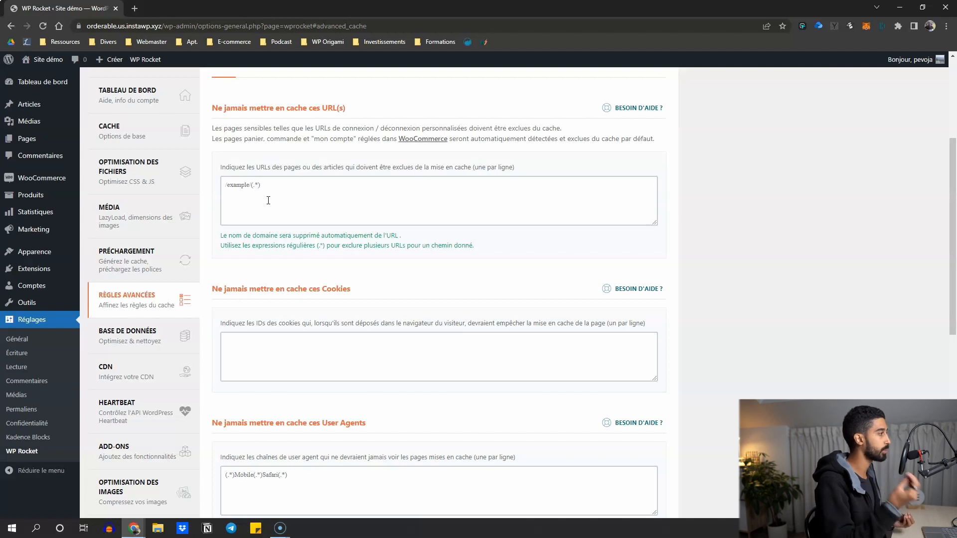
click(269, 201)
scroll(268, 201, up, 1)
click(253, 239)
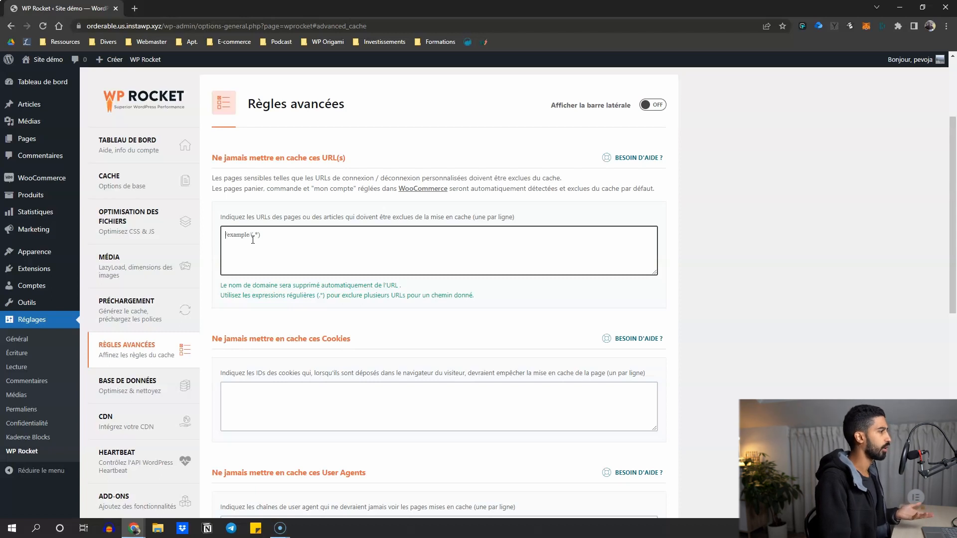
- Review the advanced rules for excluded cookies, user agents, always-purged URLs and cached query strings
scroll(253, 239, down, 4)
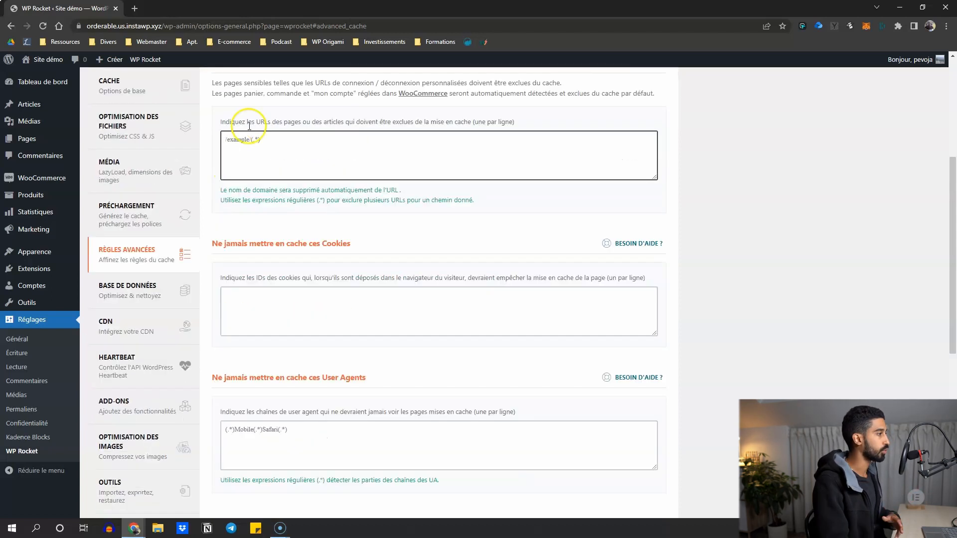
click(304, 220)
scroll(294, 222, down, 5)
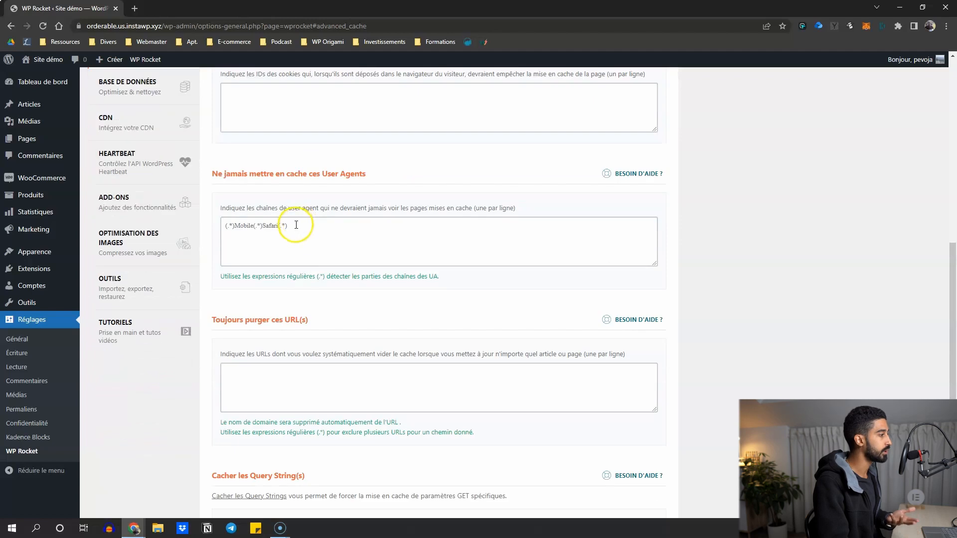
click(264, 235)
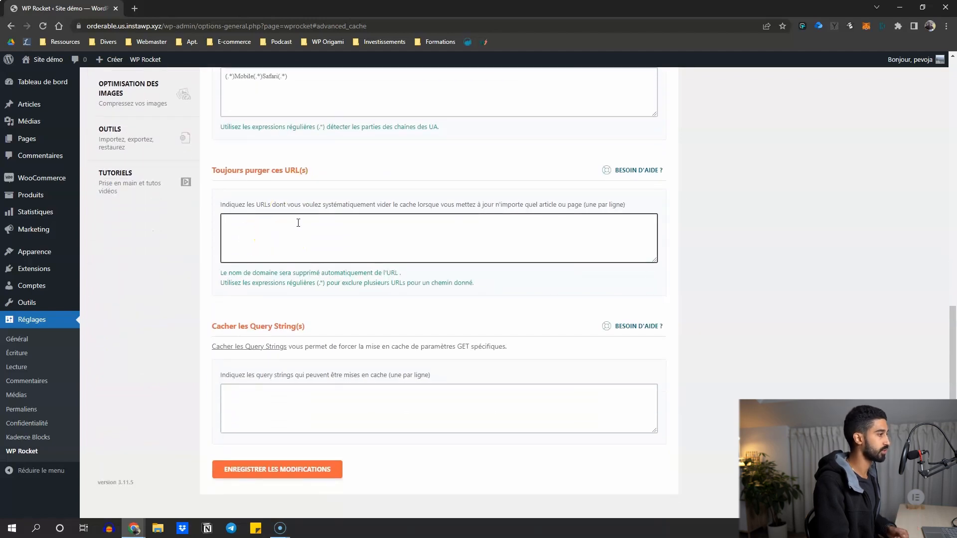
click(261, 234)
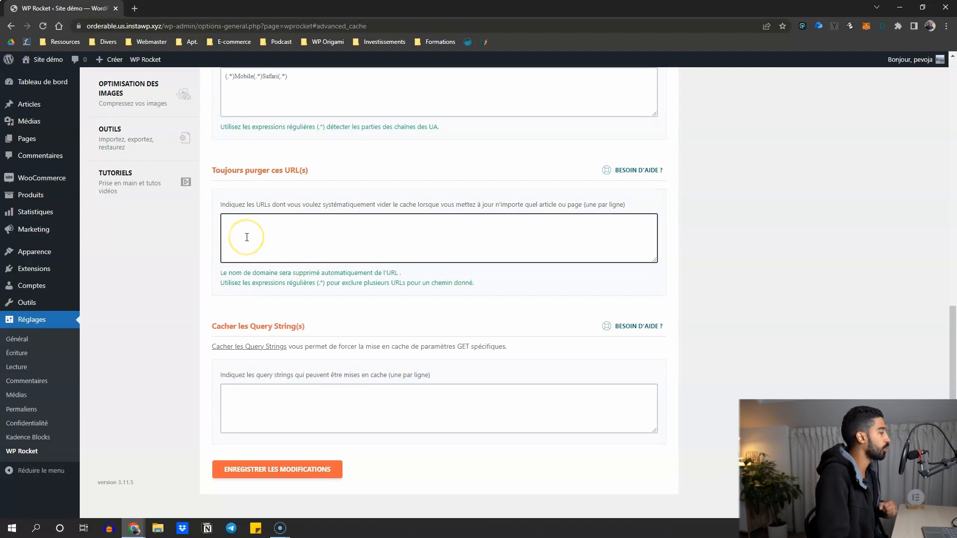
- Examine the advanced rule listing URLs whose cache is always purged when any article or page is updated
click(231, 209)
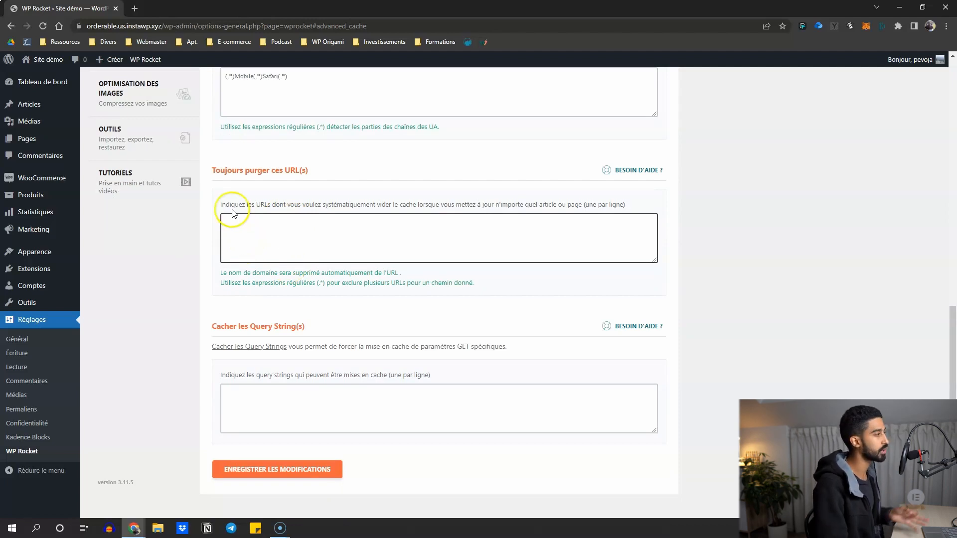
click(358, 254)
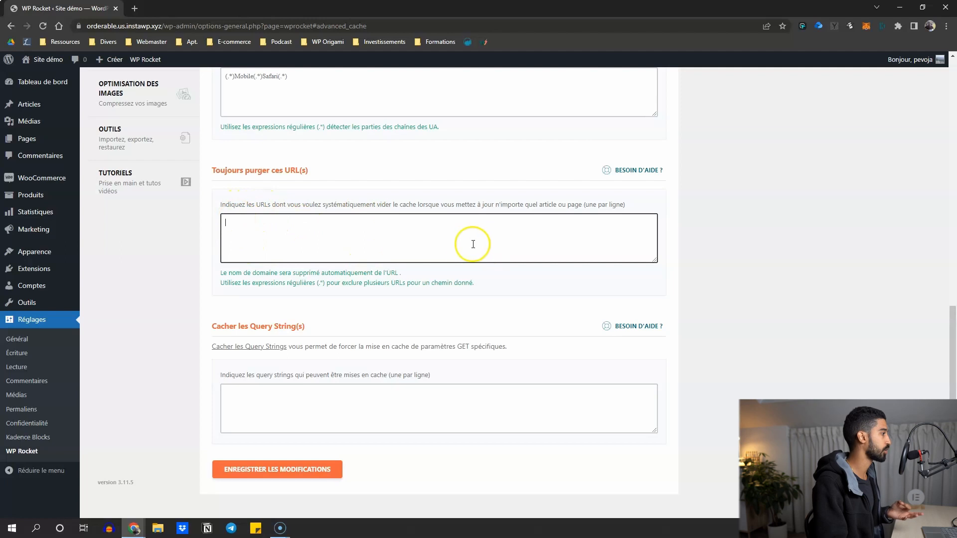
scroll(279, 452, down, 1)
scroll(279, 452, up, 8)
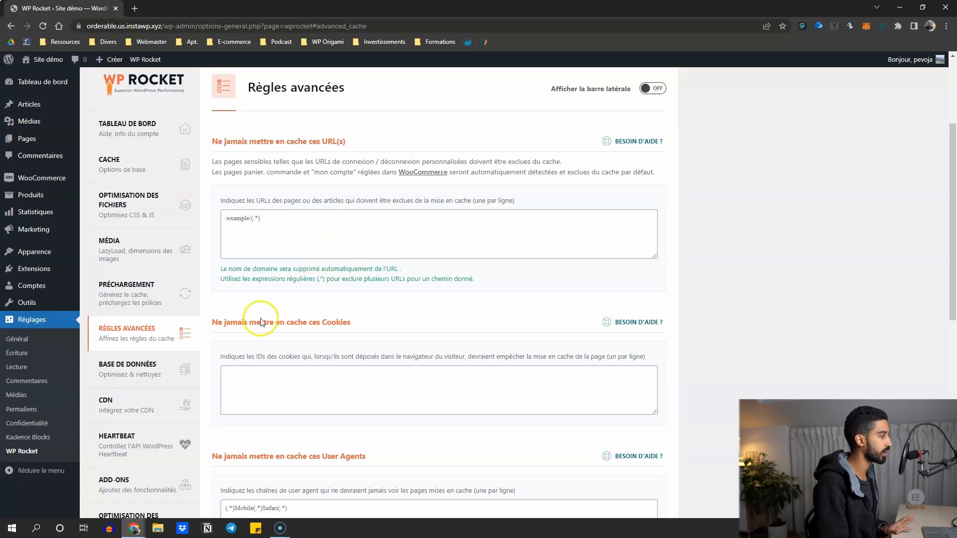
- Open the database settings and select table optimisation and all transients for cleanup
click(186, 369)
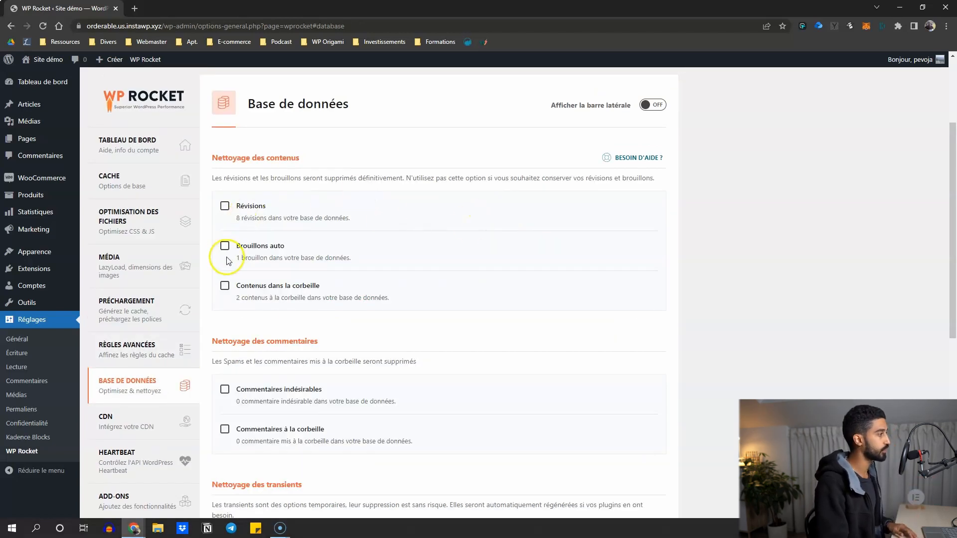
scroll(222, 331, down, 6)
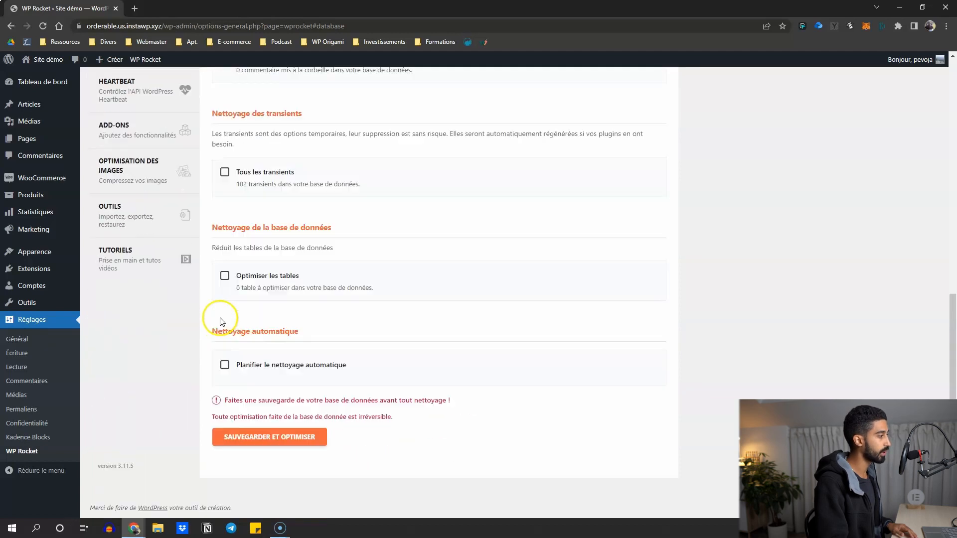
click(225, 326)
click(225, 222)
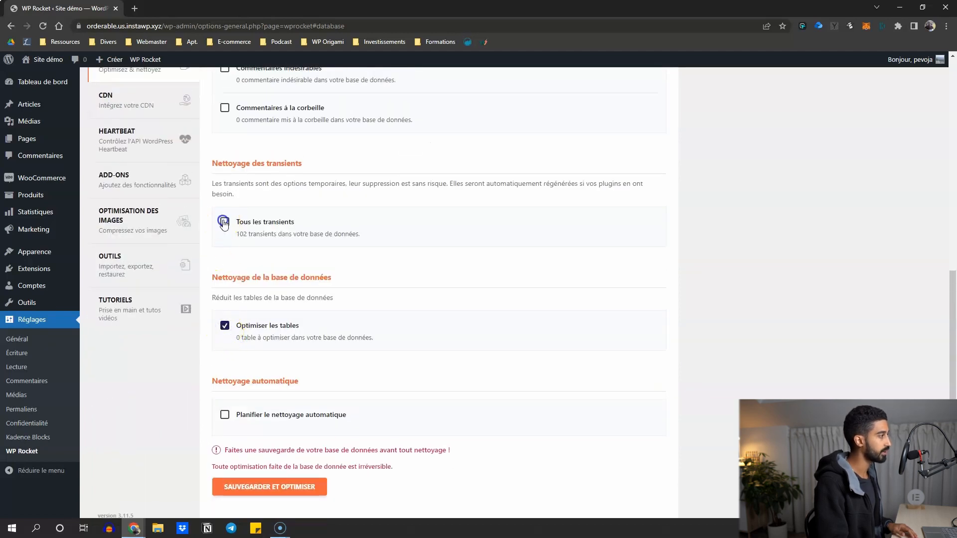
- Select spam comments, trashed comments and trashed content for database cleanup
scroll(234, 239, up, 4)
click(225, 307)
click(225, 267)
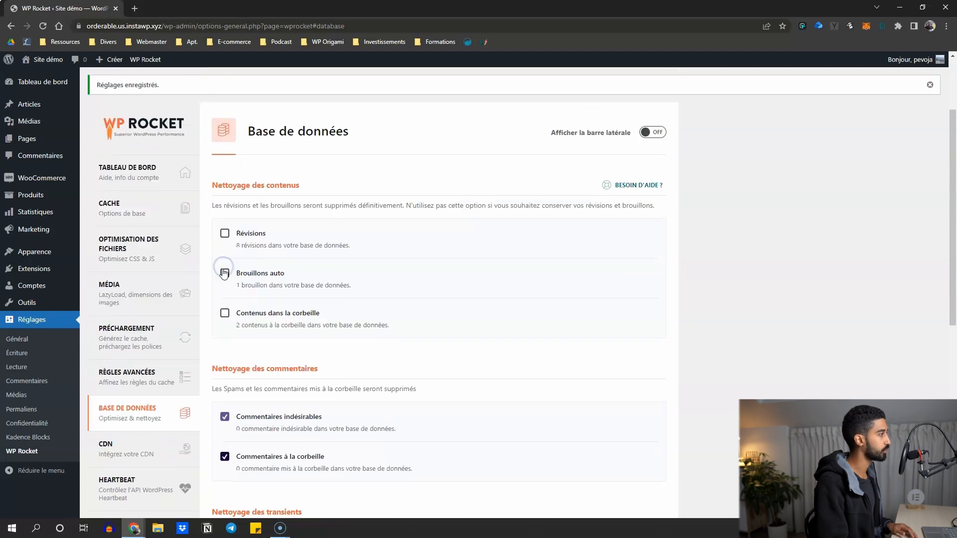
click(225, 312)
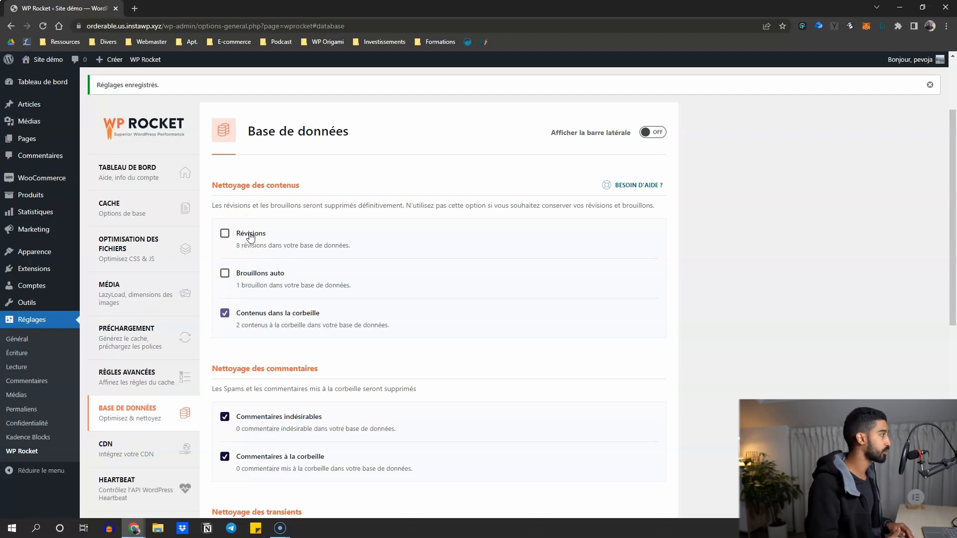
click(244, 230)
click(224, 233)
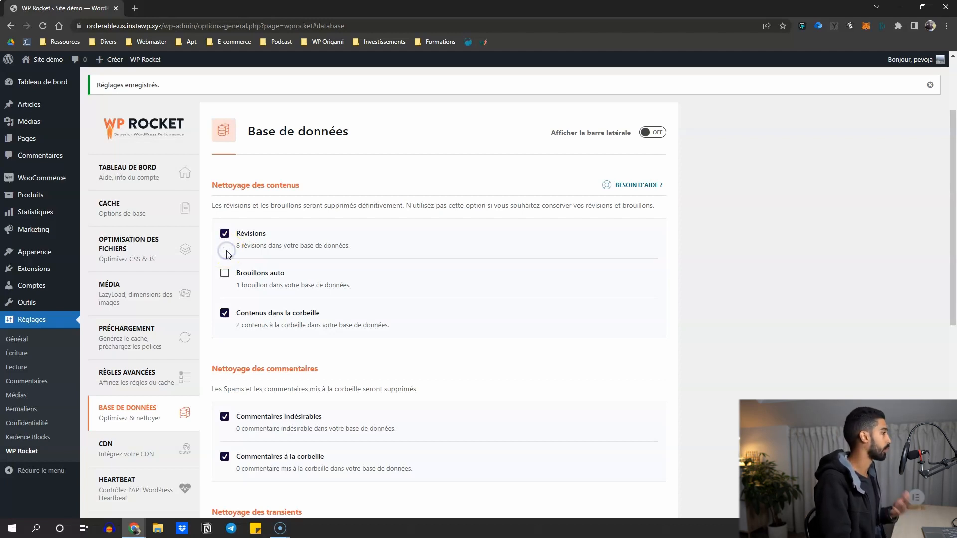
click(225, 273)
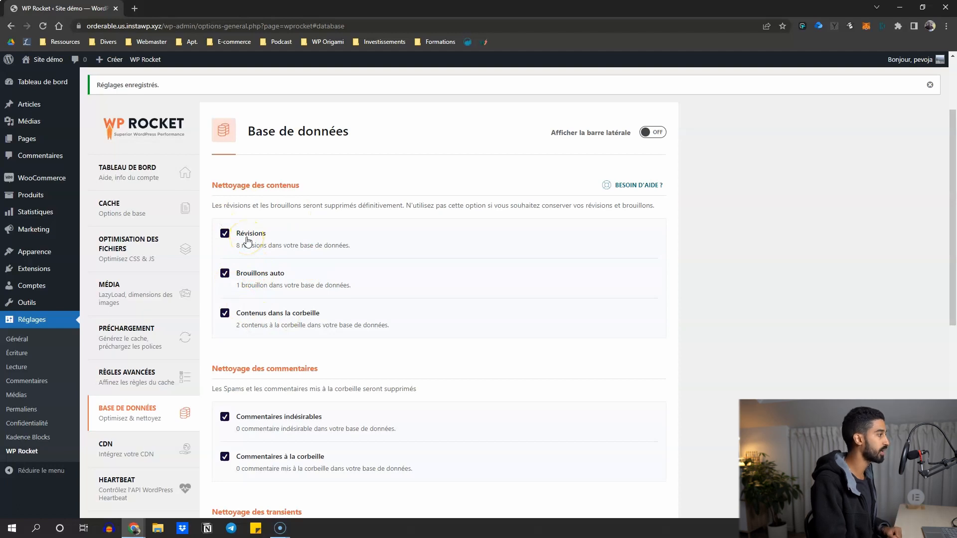
click(225, 233)
click(225, 274)
- Save the database cleanup settings and run the optimisation
scroll(204, 381, down, 7)
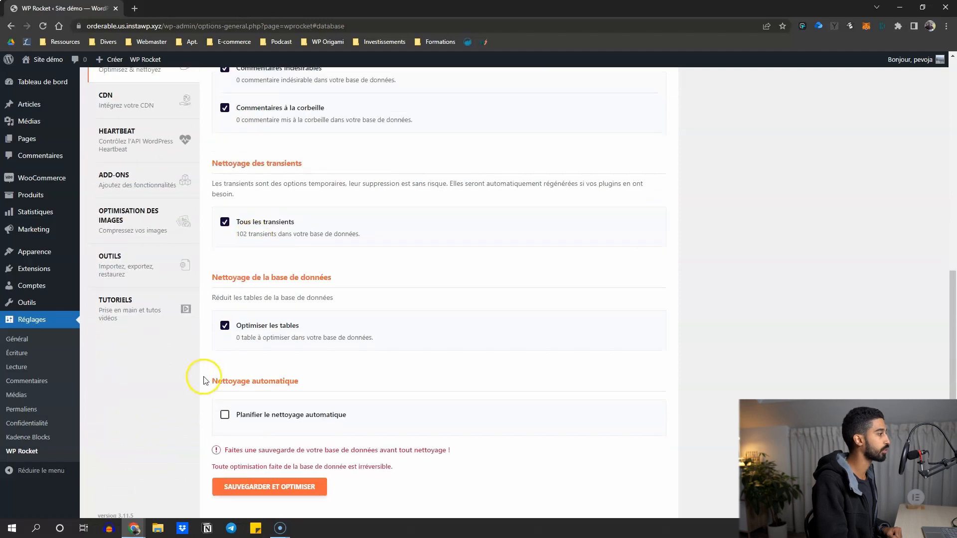
scroll(204, 380, up, 7)
scroll(239, 277, down, 6)
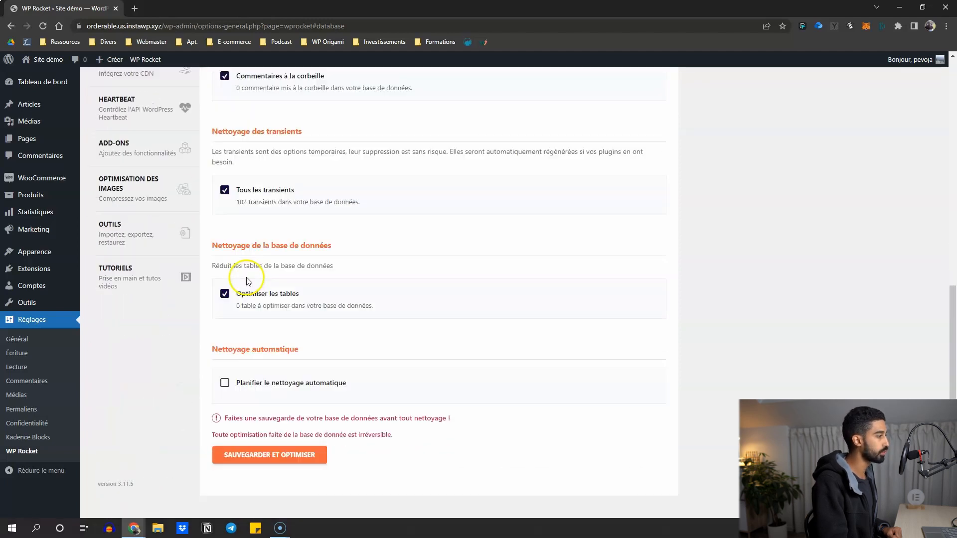
click(249, 436)
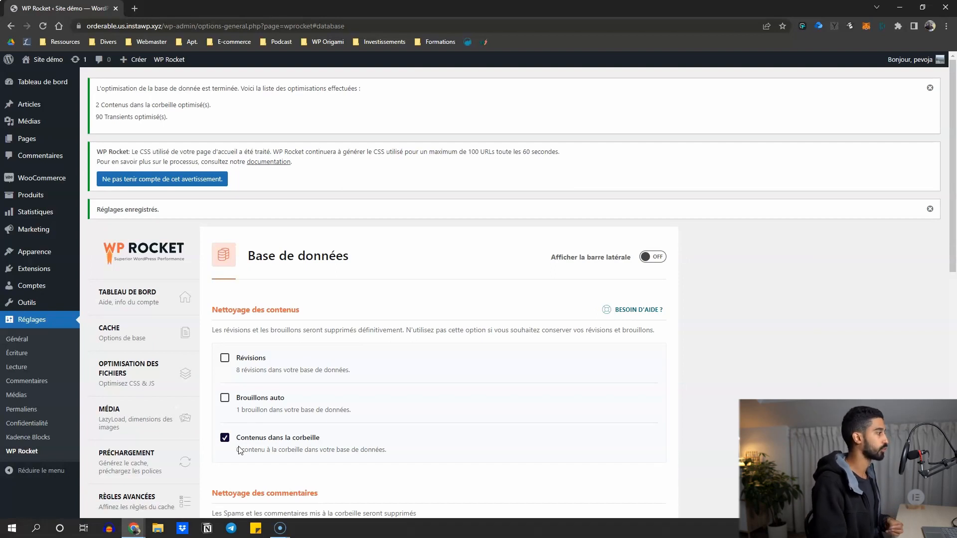
- Schedule automatic database cleanup with the frequency Mensuel, and save and optimise again
scroll(393, 284, down, 1)
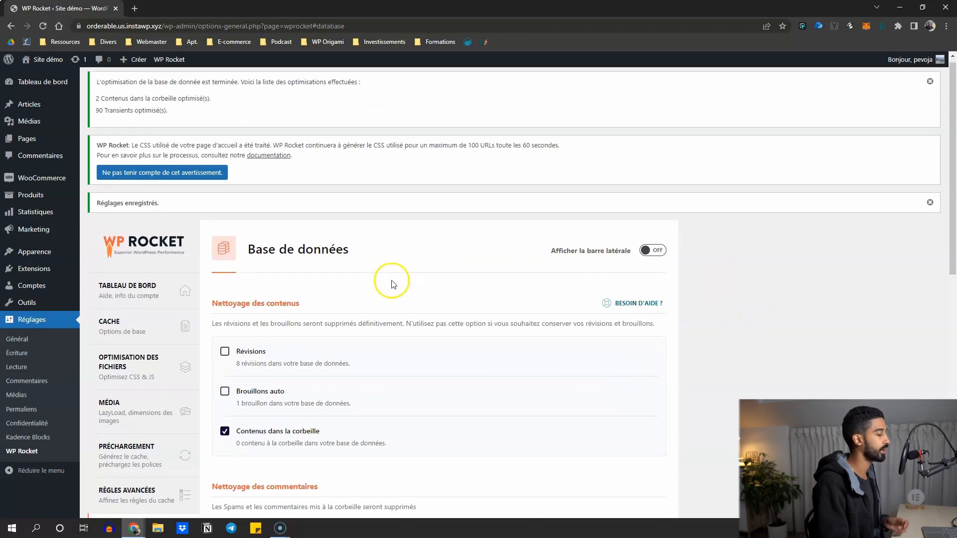
scroll(393, 284, down, 10)
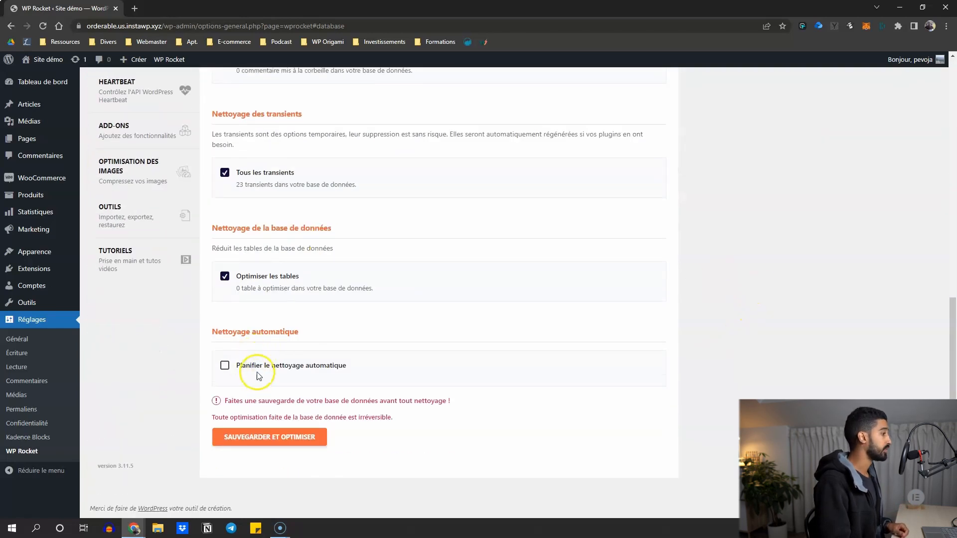
click(257, 372)
click(258, 401)
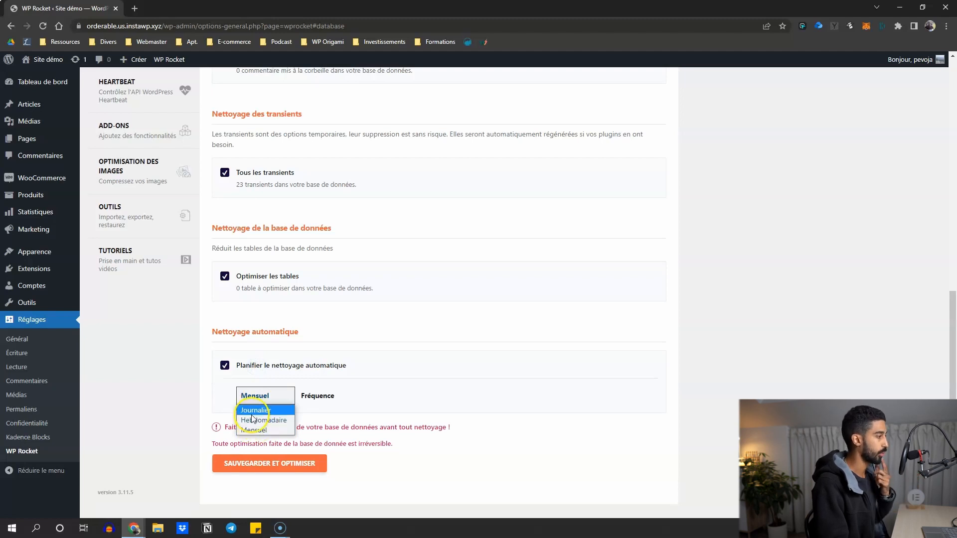
click(254, 412)
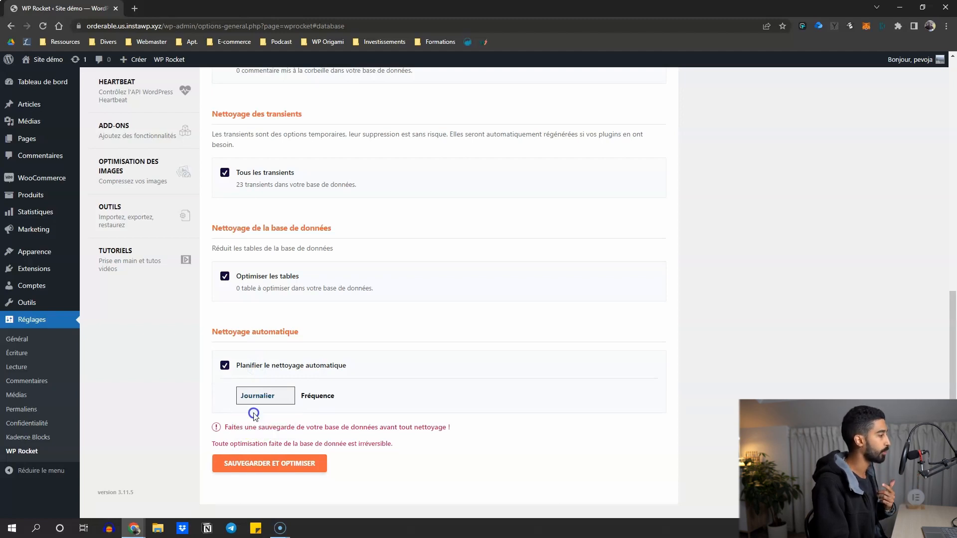
click(257, 399)
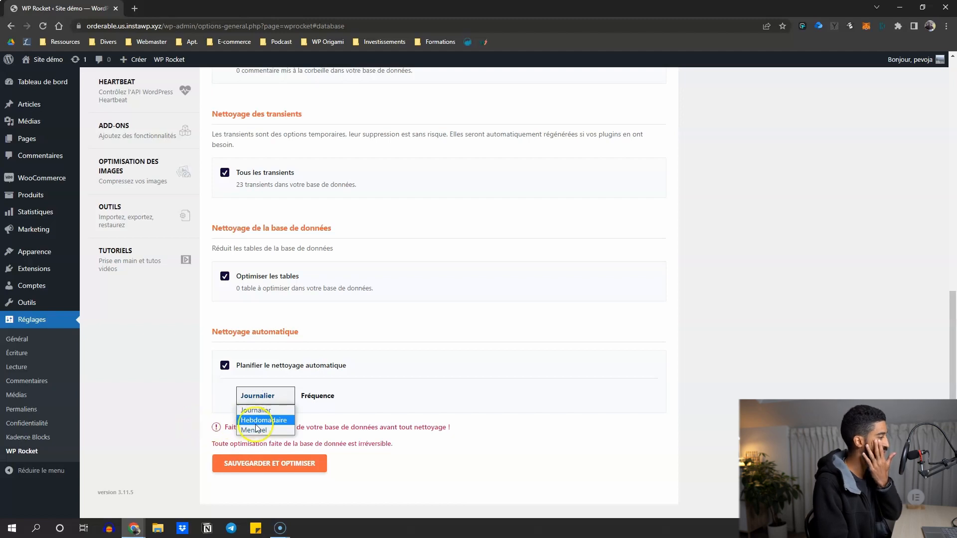
click(255, 421)
click(263, 397)
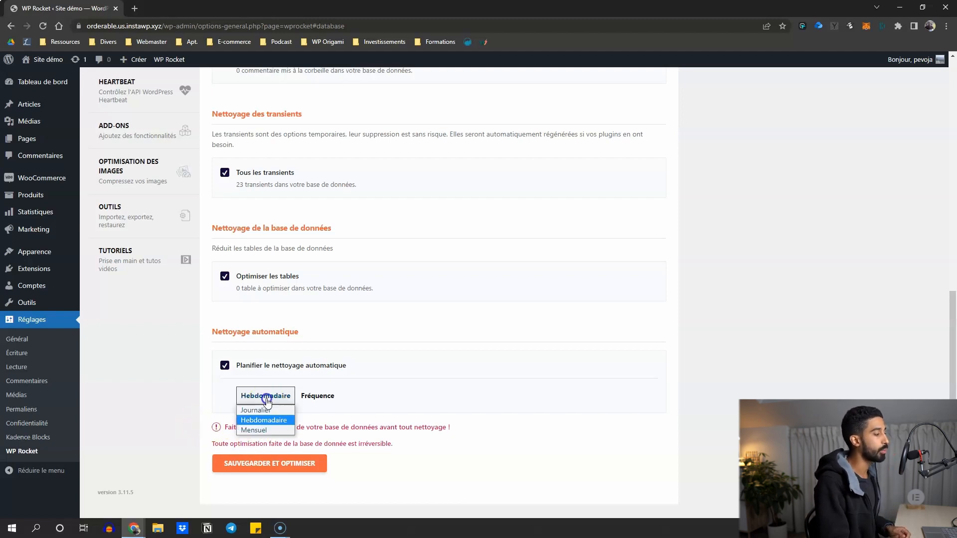
click(254, 428)
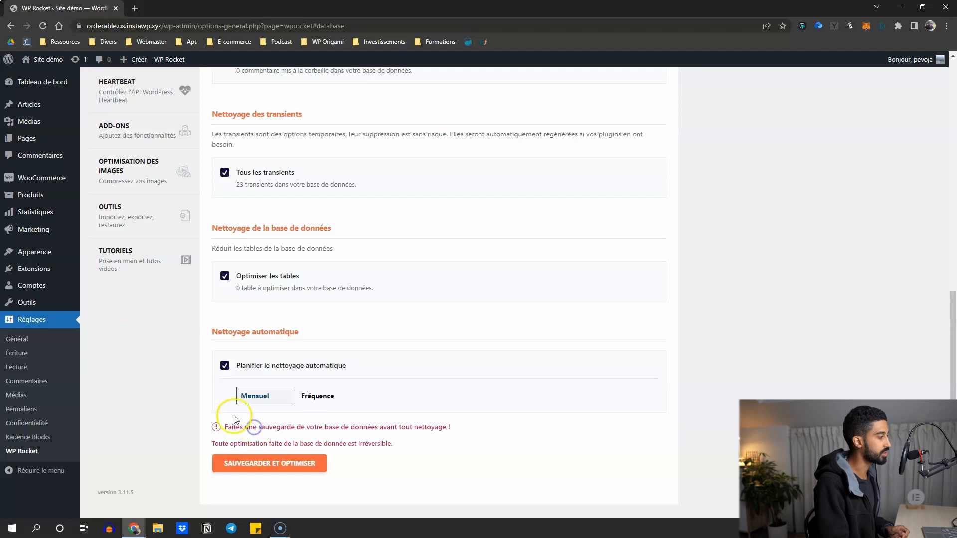
click(228, 463)
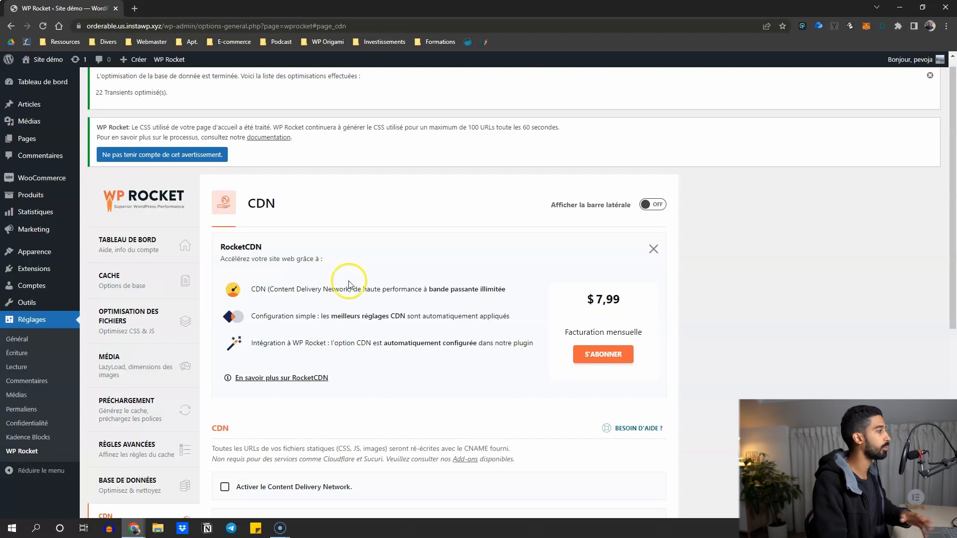
- Review the RocketCDN subscription offer and the CDN activation, CNAME and file exclusion options
scroll(408, 247, down, 1)
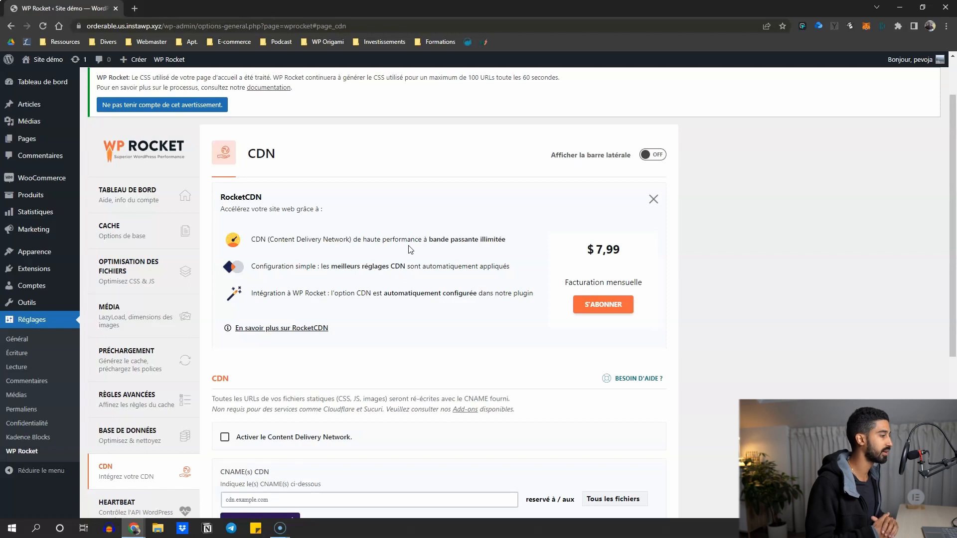
scroll(359, 284, down, 2)
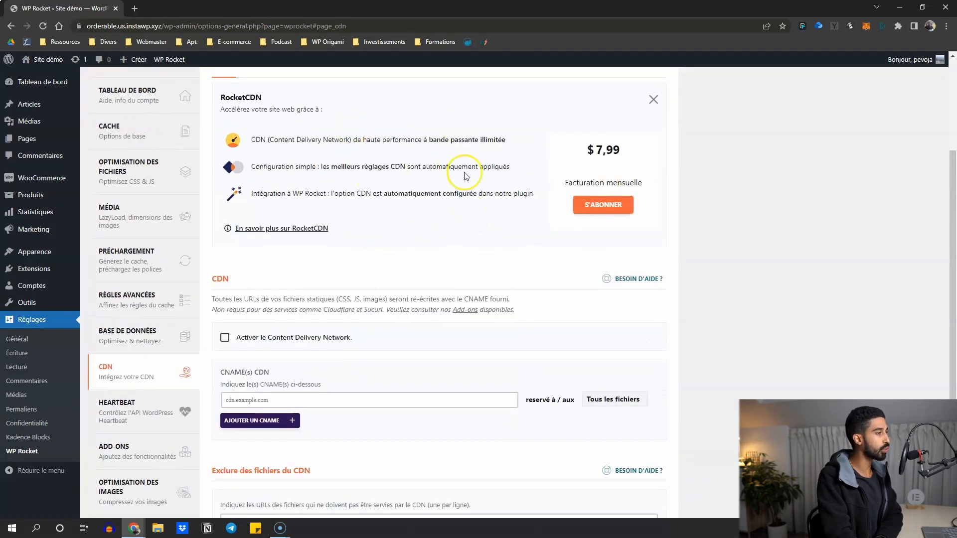
scroll(461, 172, up, 1)
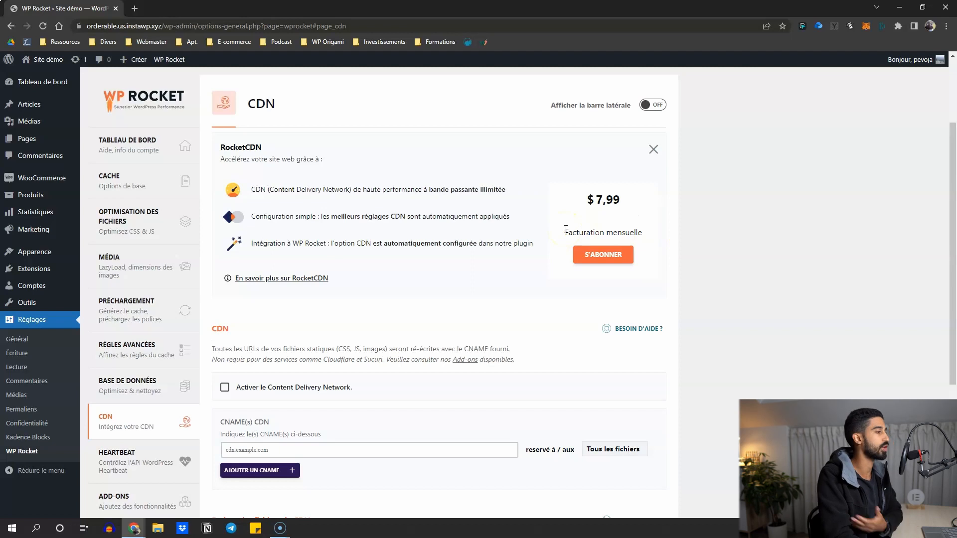
scroll(274, 284, down, 3)
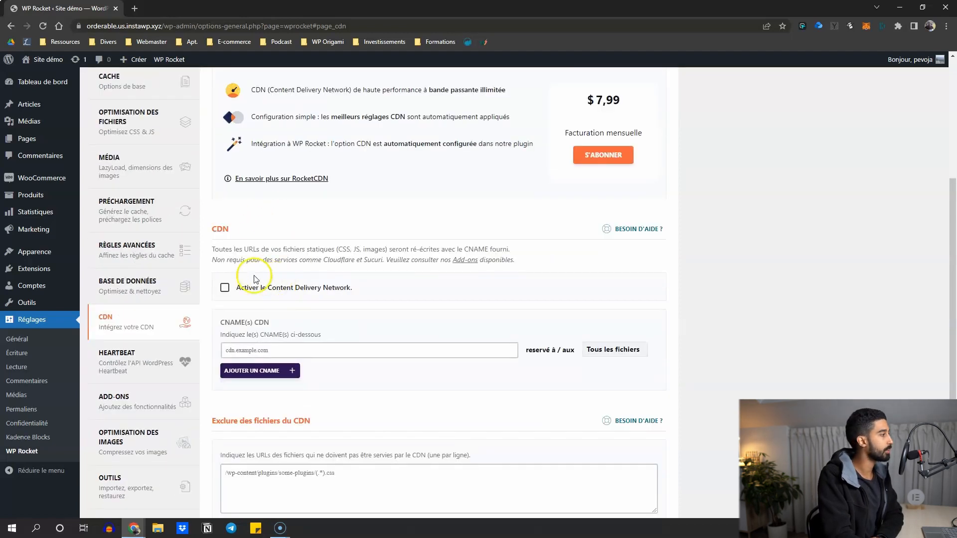
scroll(247, 284, up, 3)
click(245, 393)
scroll(245, 393, down, 2)
click(240, 349)
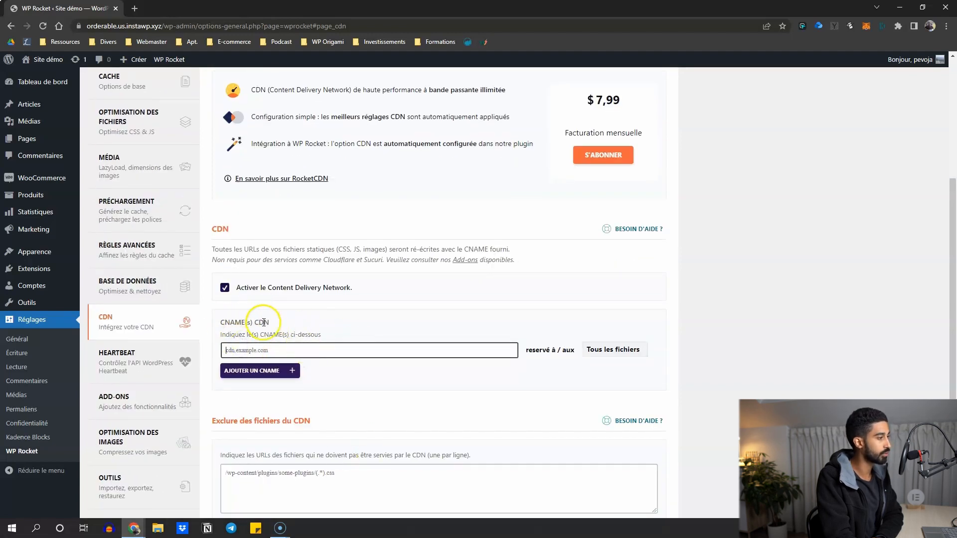
scroll(267, 312, up, 2)
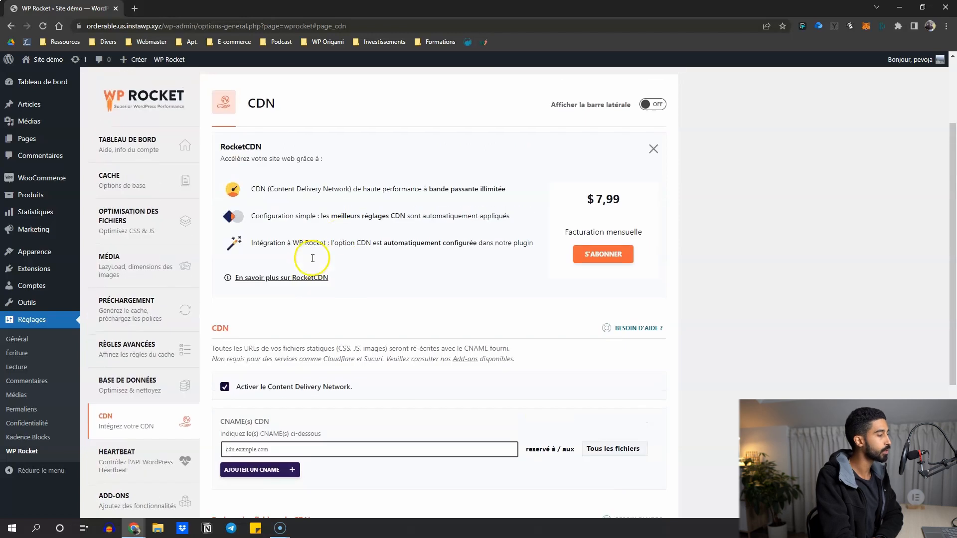
click(288, 389)
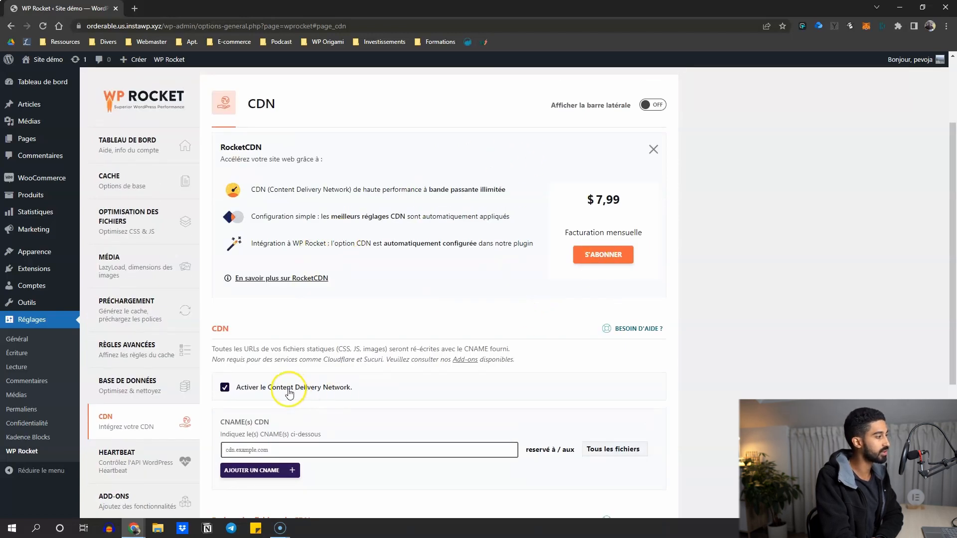
- In the Heartbeat settings, set Backend and Frontend behaviour to Désactiver and the article editor behaviour to Réduire l'activité
scroll(266, 349, down, 5)
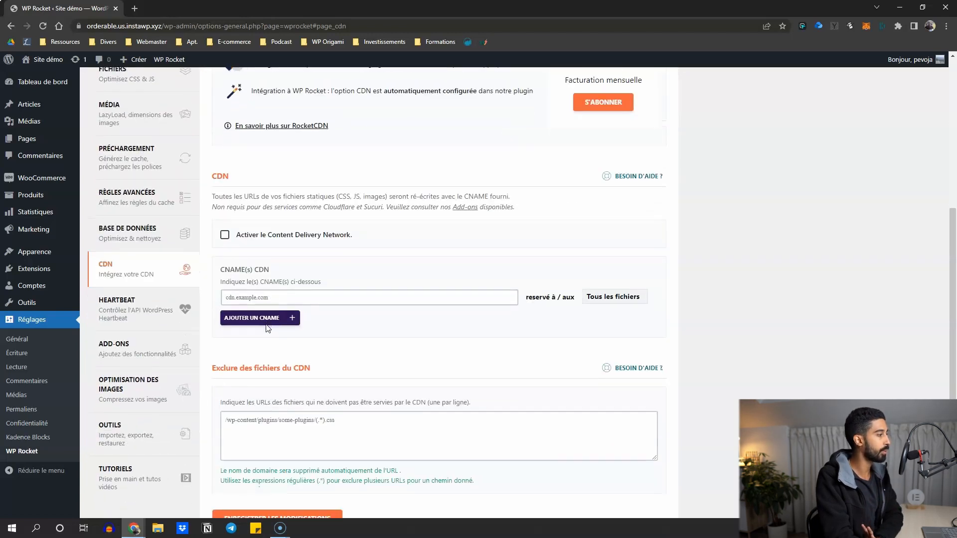
scroll(266, 328, up, 3)
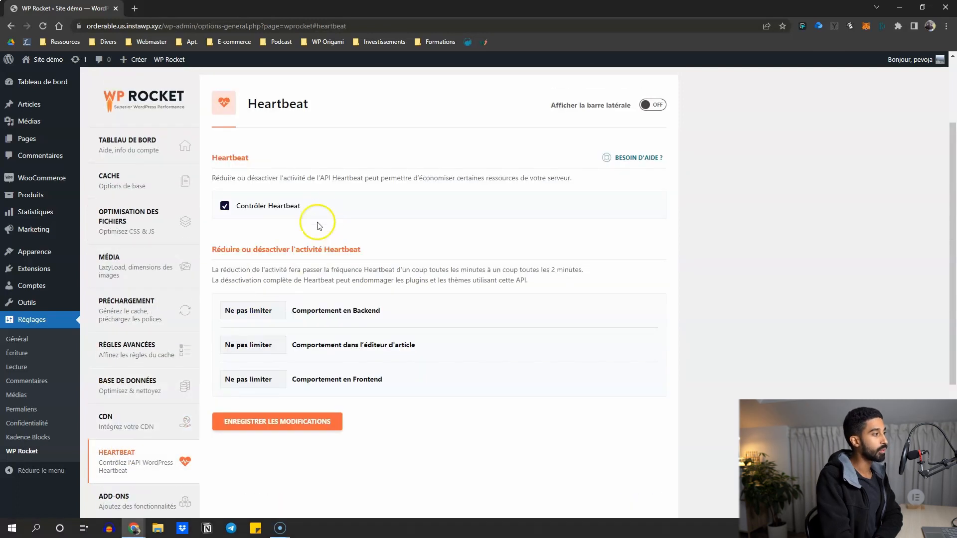
click(226, 208)
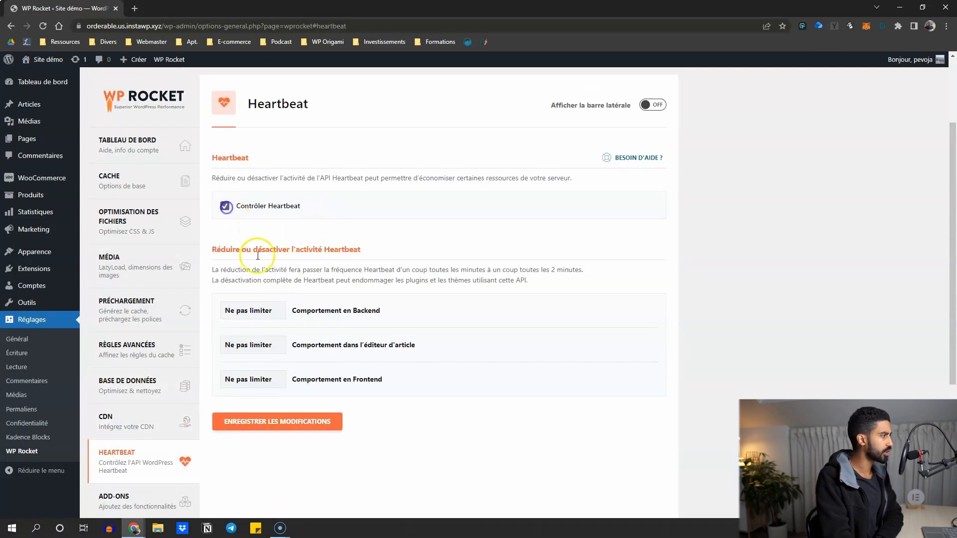
click(265, 309)
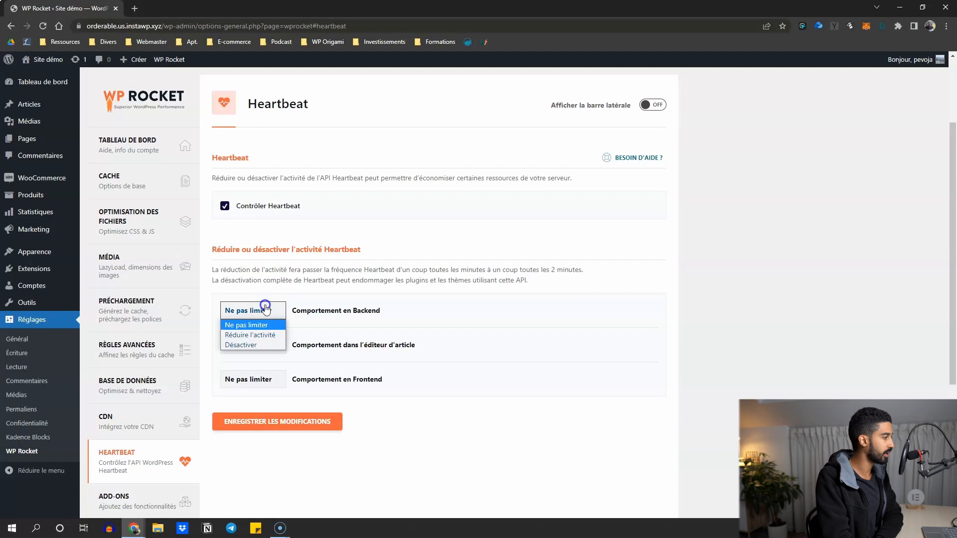
click(251, 345)
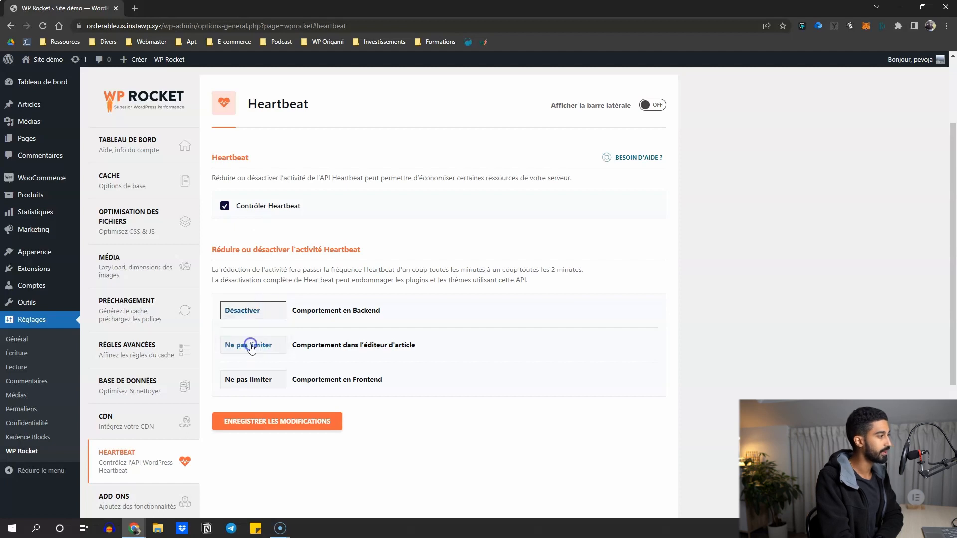
click(248, 380)
click(251, 413)
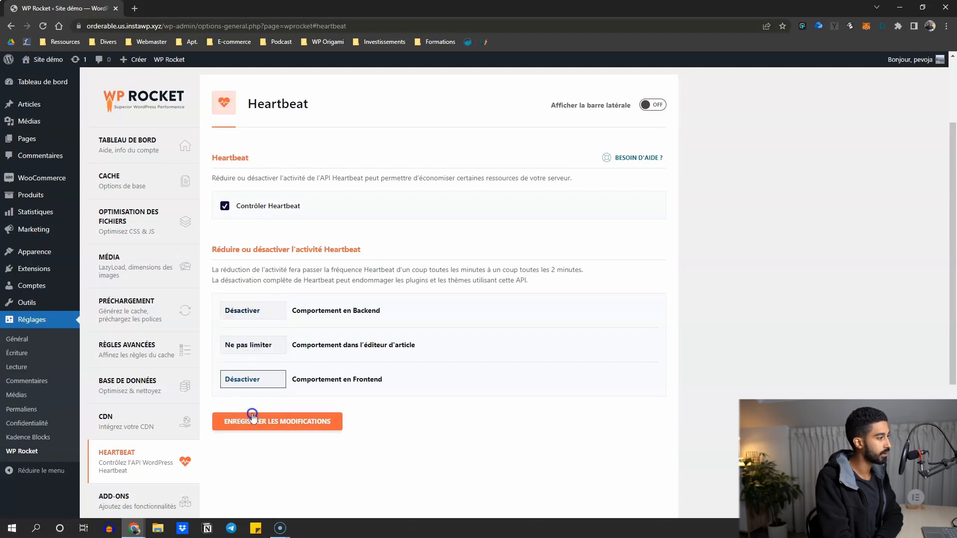
click(256, 351)
click(252, 367)
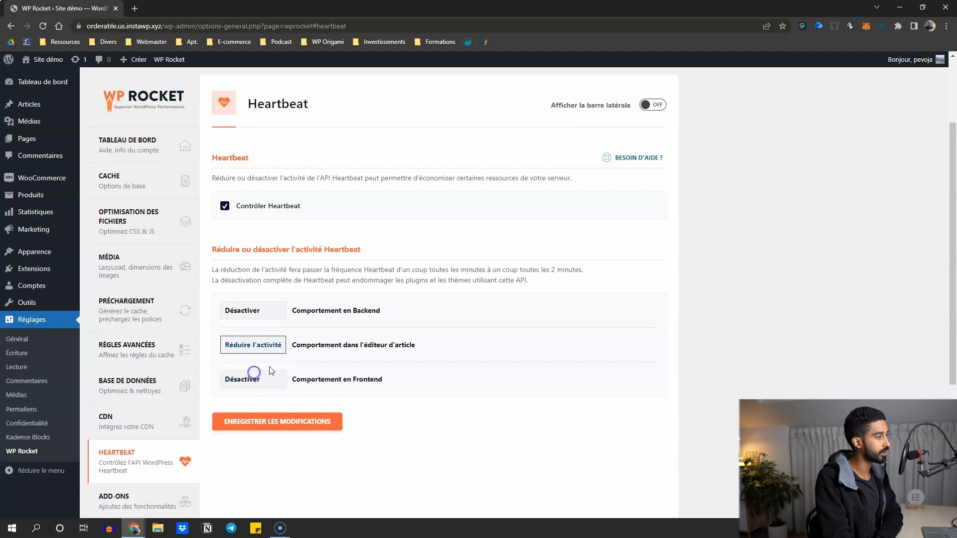
- Save the Heartbeat settings
click(297, 425)
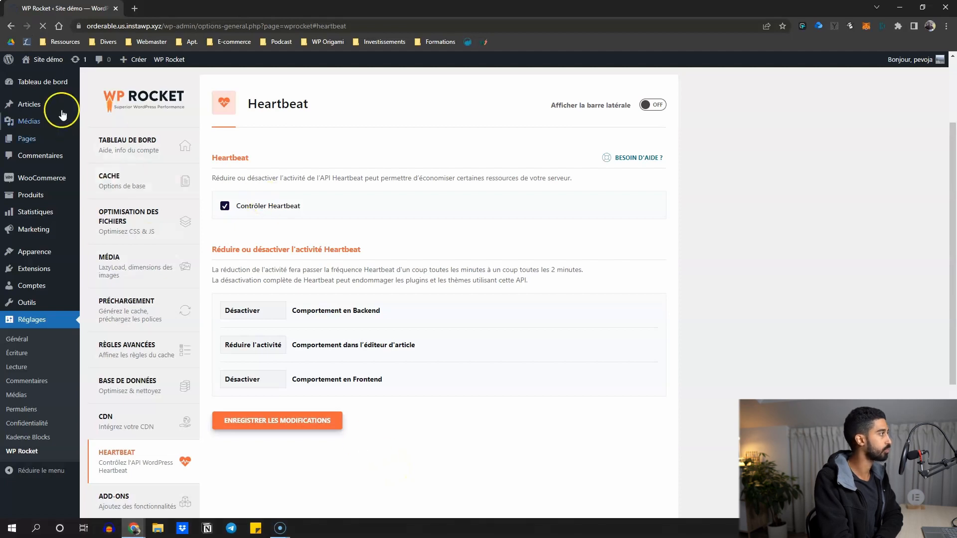
- Review the Varnish, WebP compatibility, CloudFlare and Sucuri options among the WP Rocket add-ons
scroll(258, 218, down, 6)
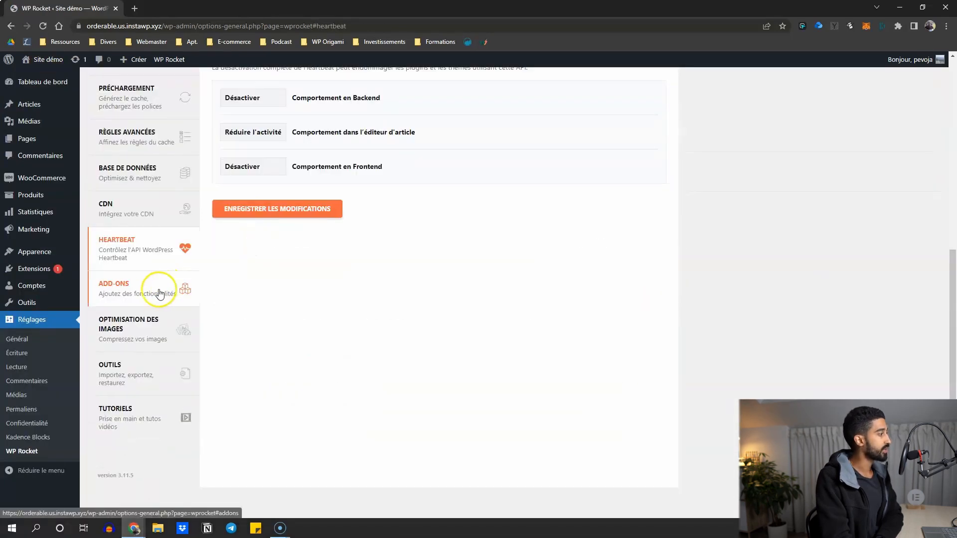
click(150, 297)
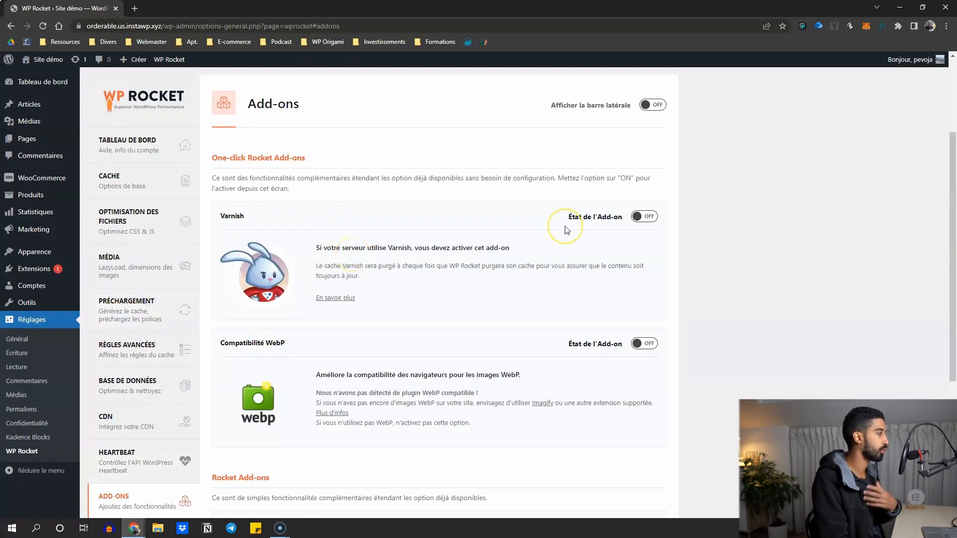
scroll(269, 183, down, 5)
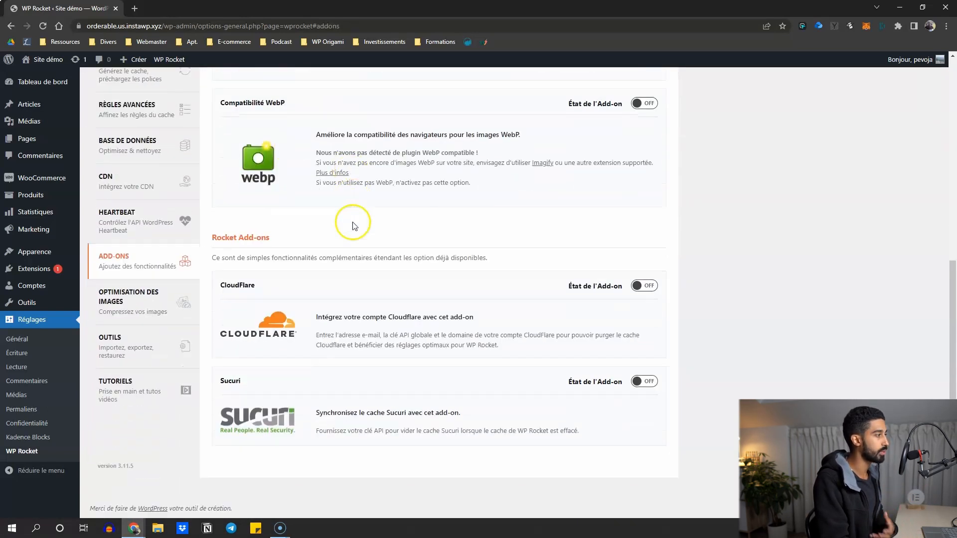
scroll(370, 297, up, 6)
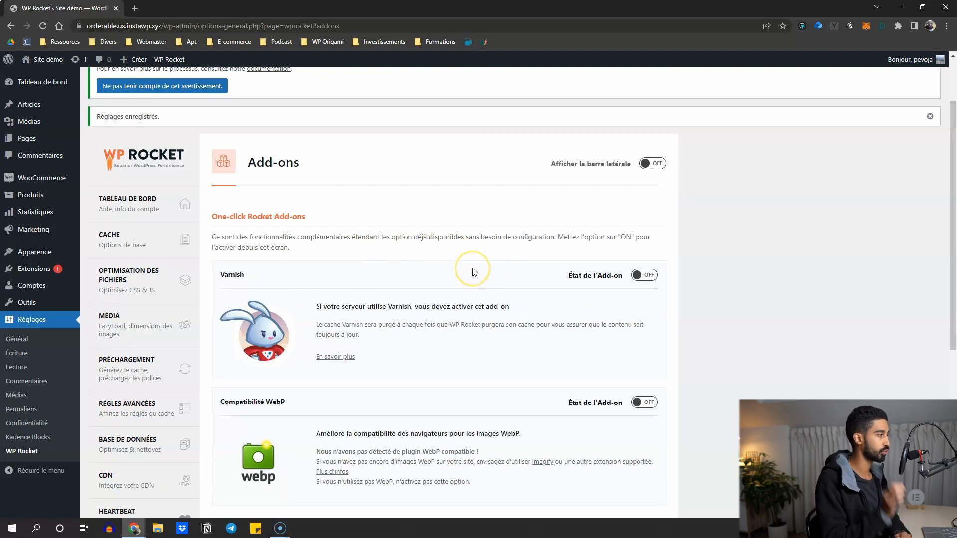
scroll(474, 272, down, 6)
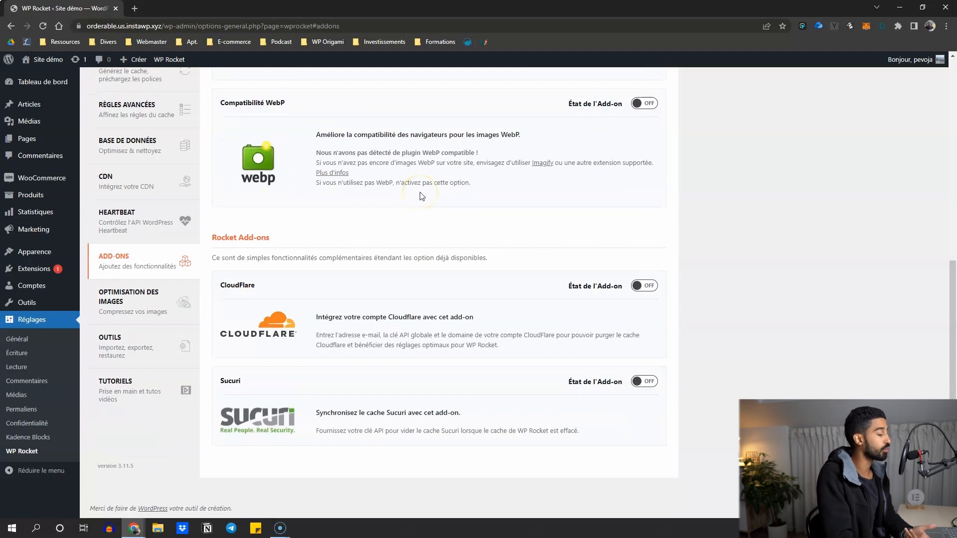
scroll(422, 196, up, 7)
- Examine the WP Rocket image optimisation page and its Imagify plugin offer
scroll(421, 197, down, 6)
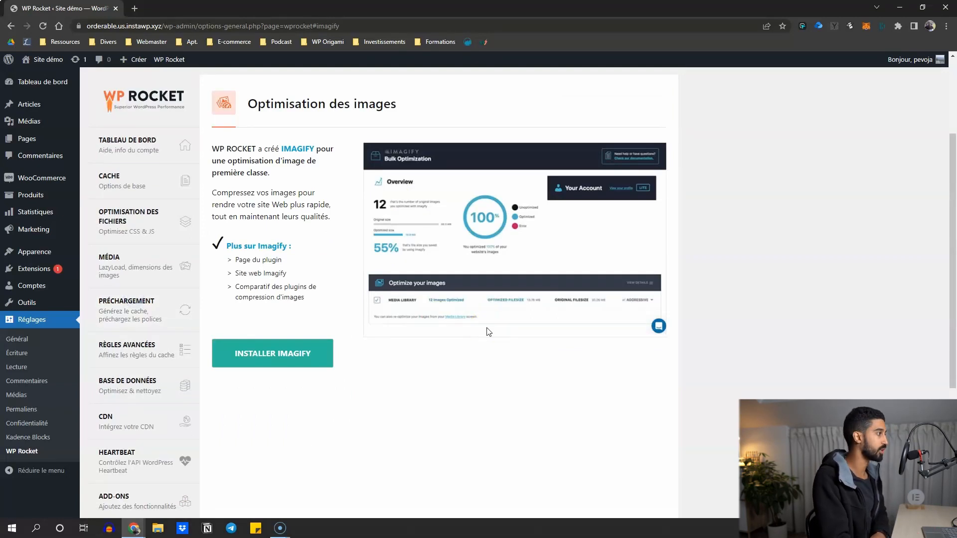
click(419, 327)
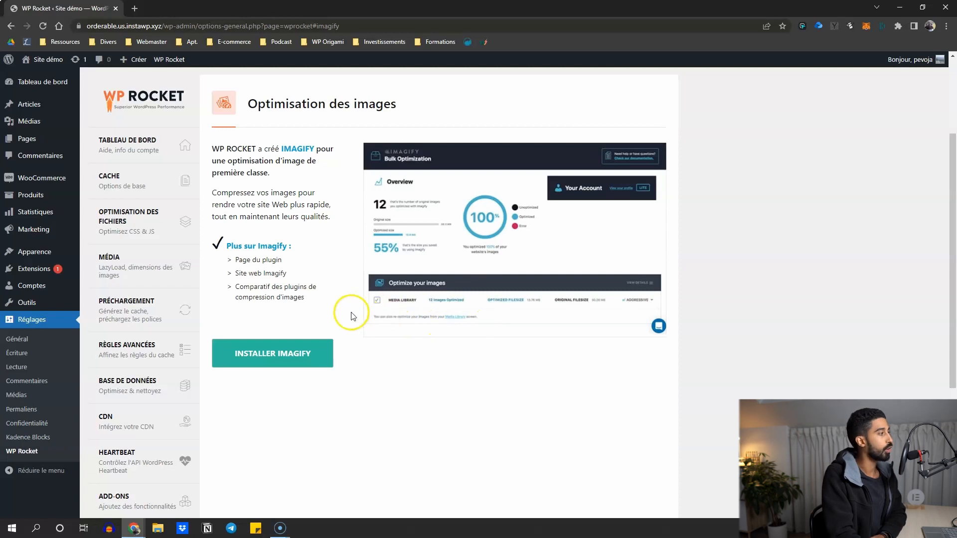
scroll(294, 204, down, 1)
scroll(295, 204, up, 2)
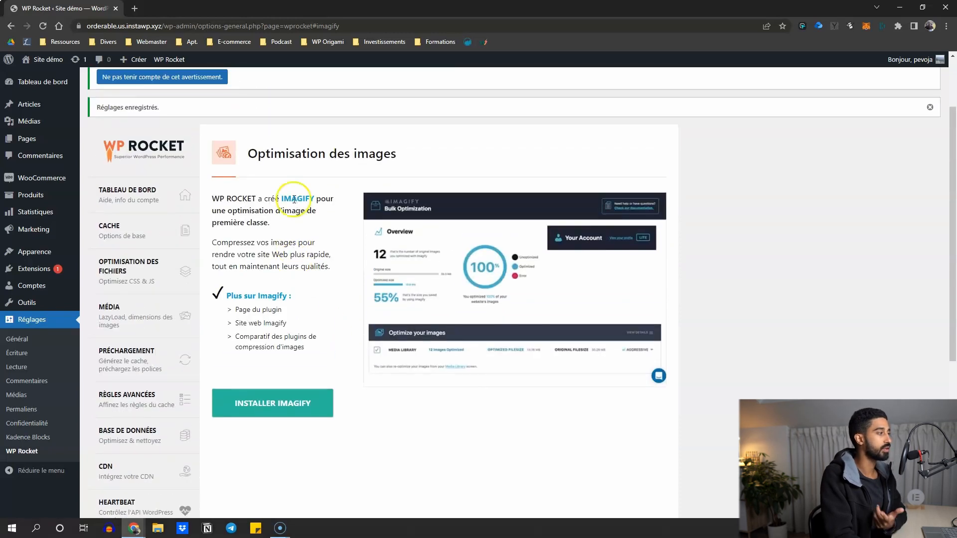
scroll(265, 231, down, 3)
scroll(266, 230, down, 2)
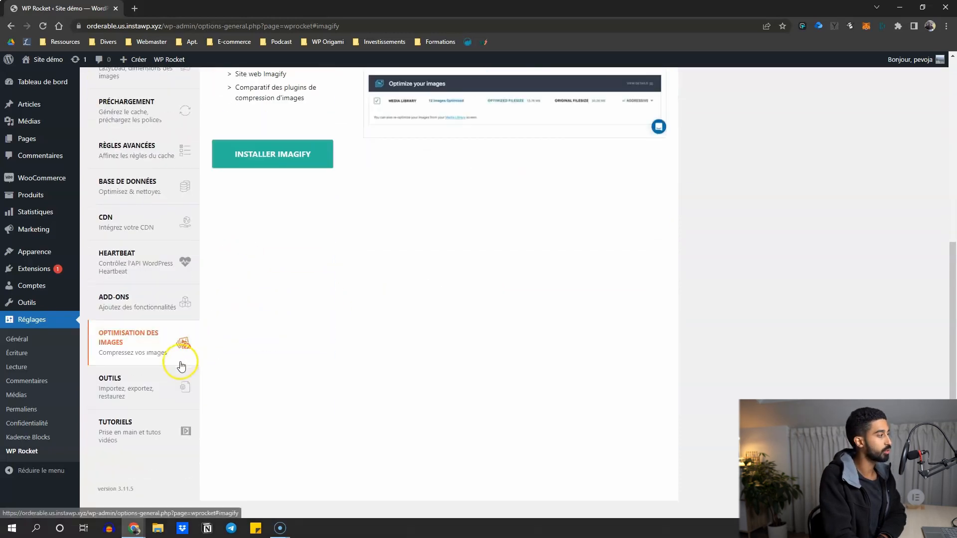
- Review the WP Rocket export, import, version rollback and Google Fonts tools, and browse the tutorial videos
click(162, 387)
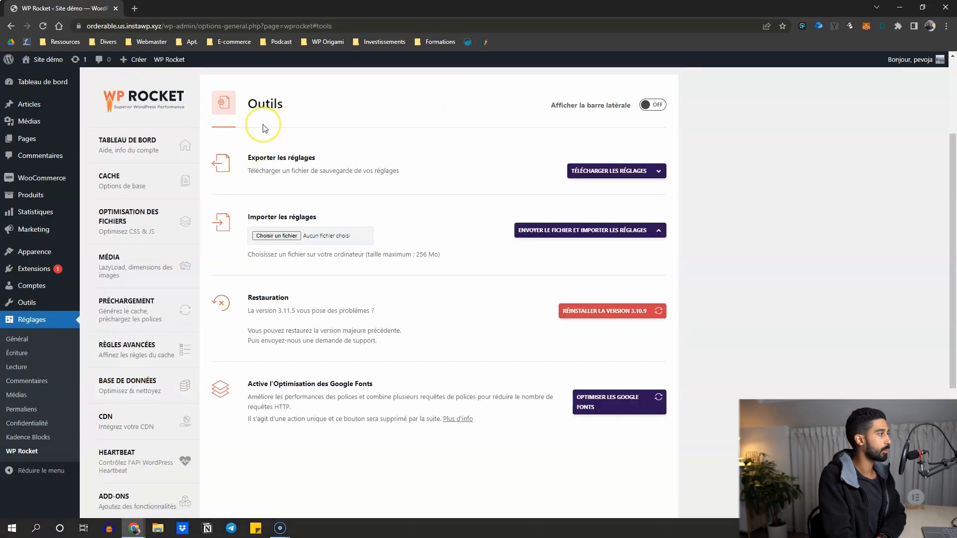
scroll(265, 150, down, 5)
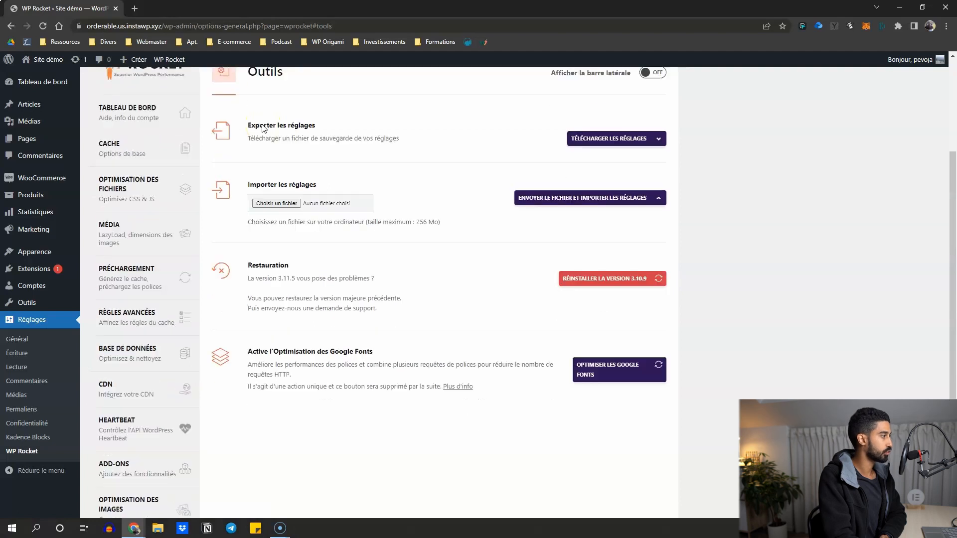
click(150, 428)
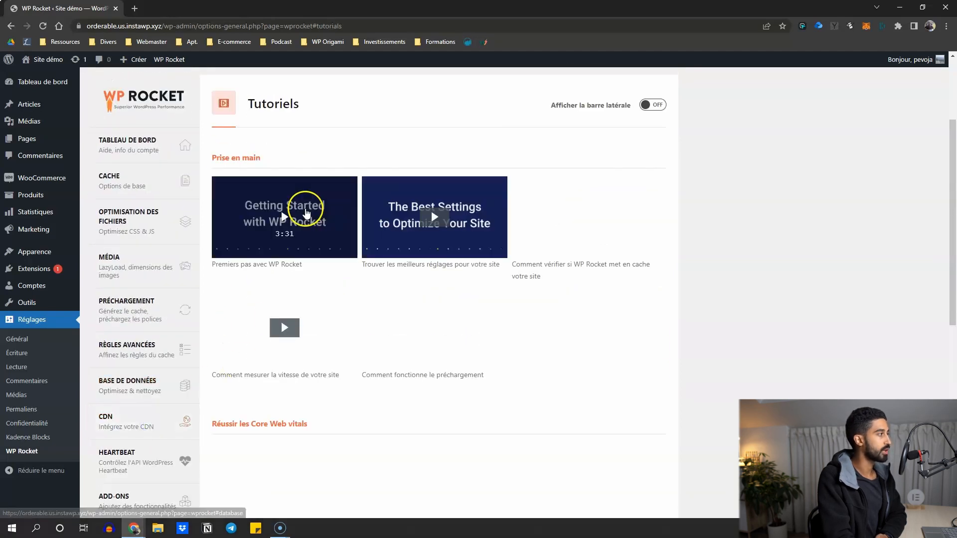
scroll(470, 292, down, 4)
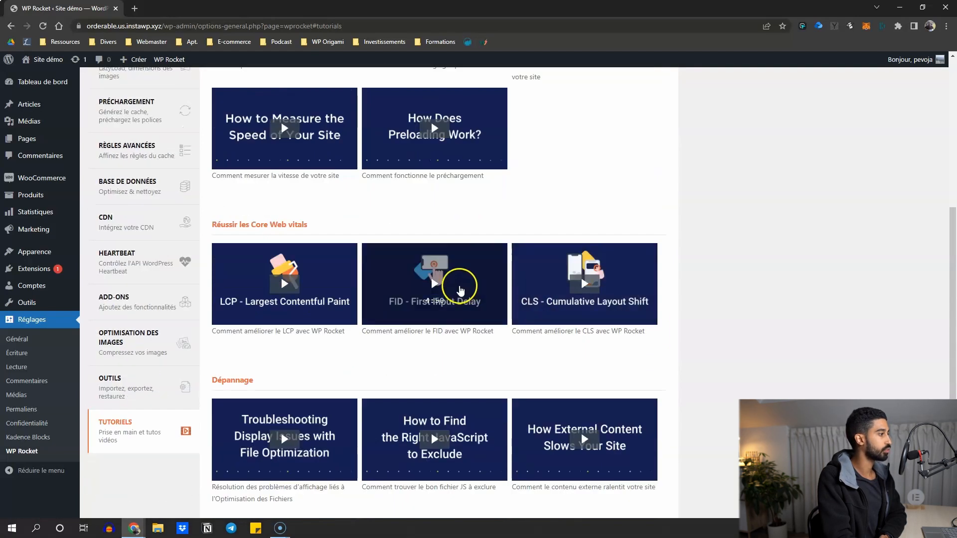
scroll(258, 343, up, 4)
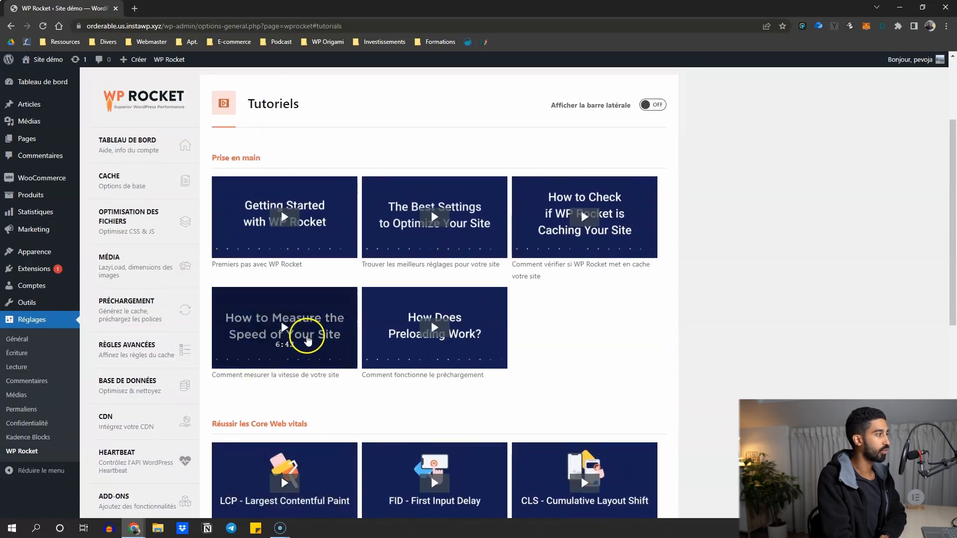
scroll(250, 162, up, 1)
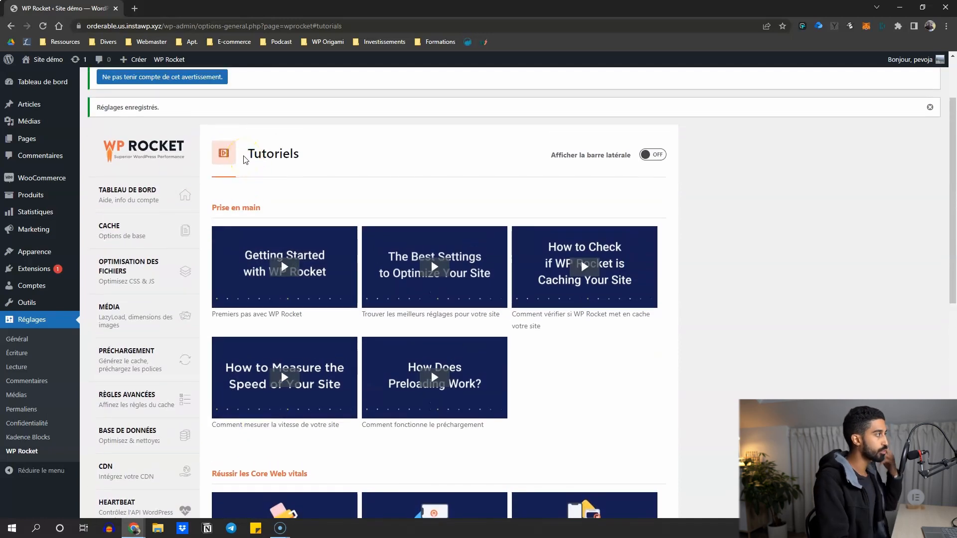
- Open the Contact page for editing and bring up its page-level WP Rocket options
click(23, 143)
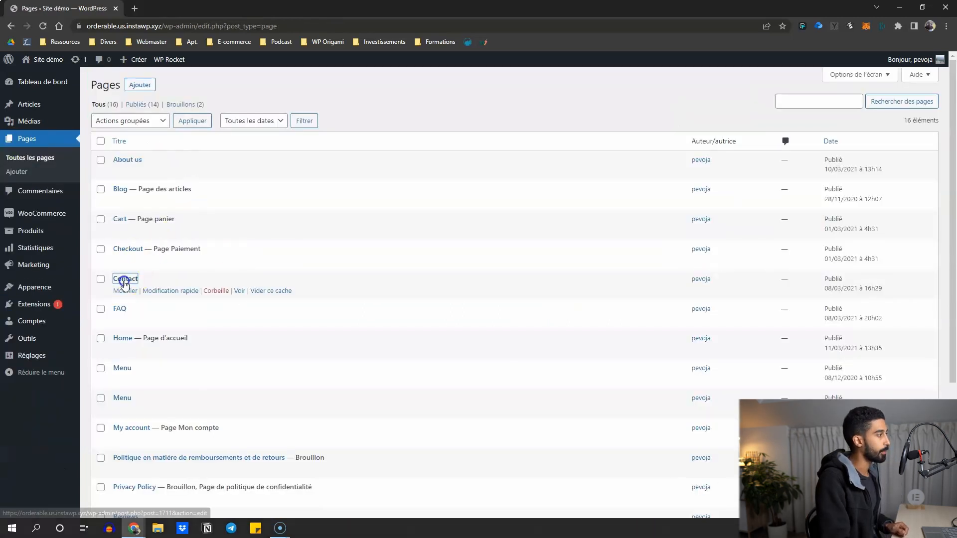
click(126, 280)
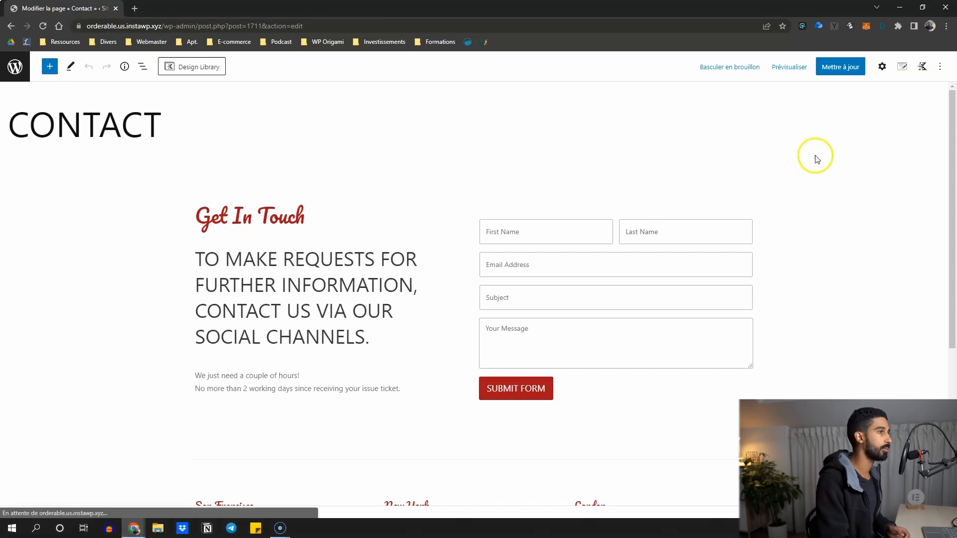
click(881, 67)
scroll(831, 316, down, 5)
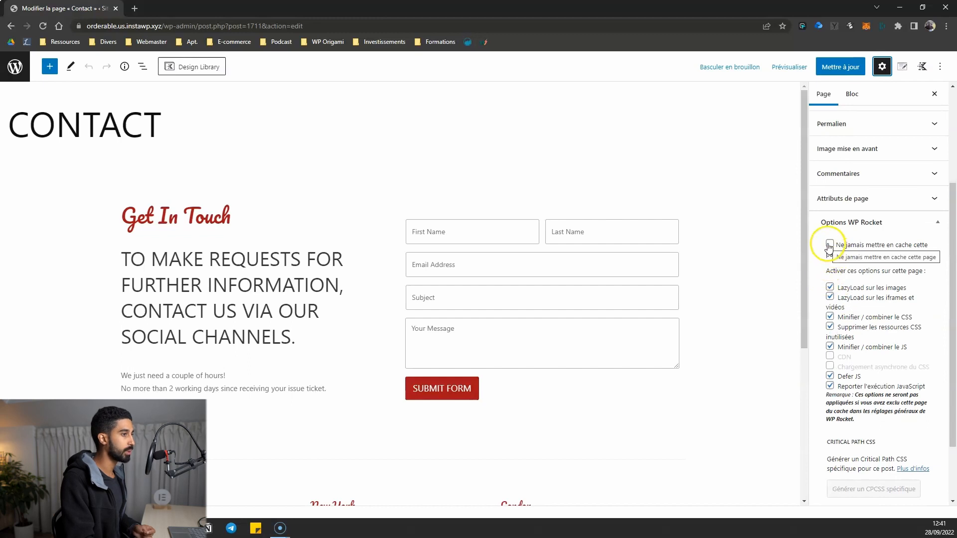
- Try excluding the Contact page from caching with Ne jamais mettre en cache cette page, and restore the option
scroll(825, 246, down, 1)
scroll(825, 245, down, 1)
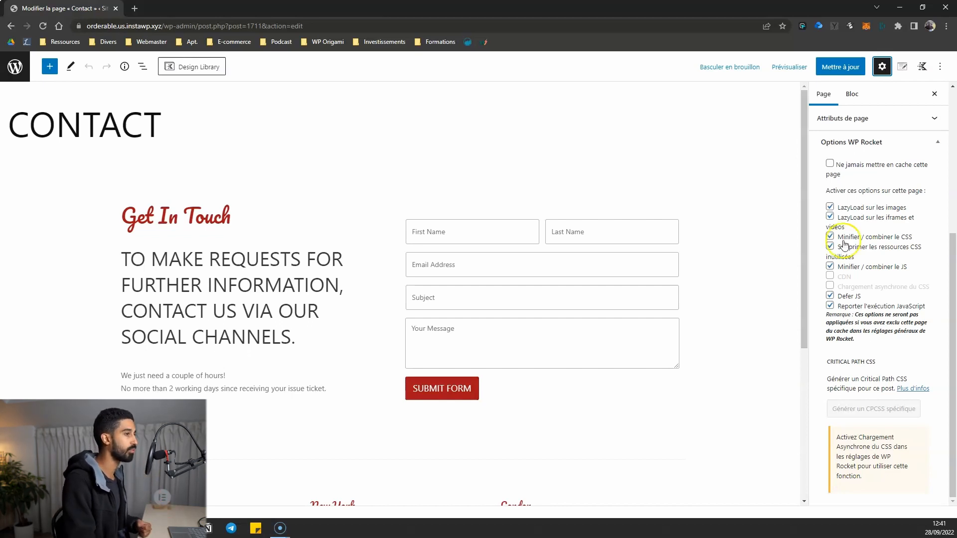
click(828, 166)
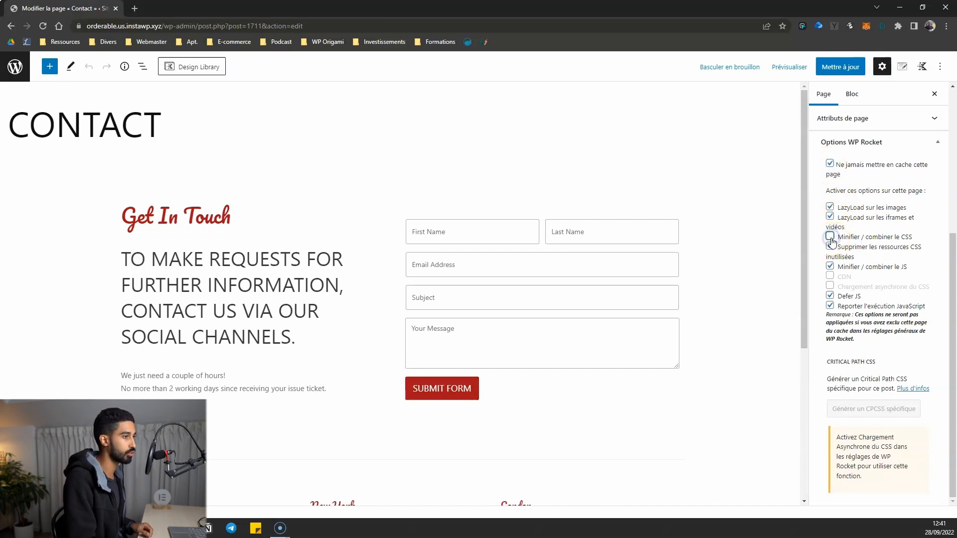
click(830, 164)
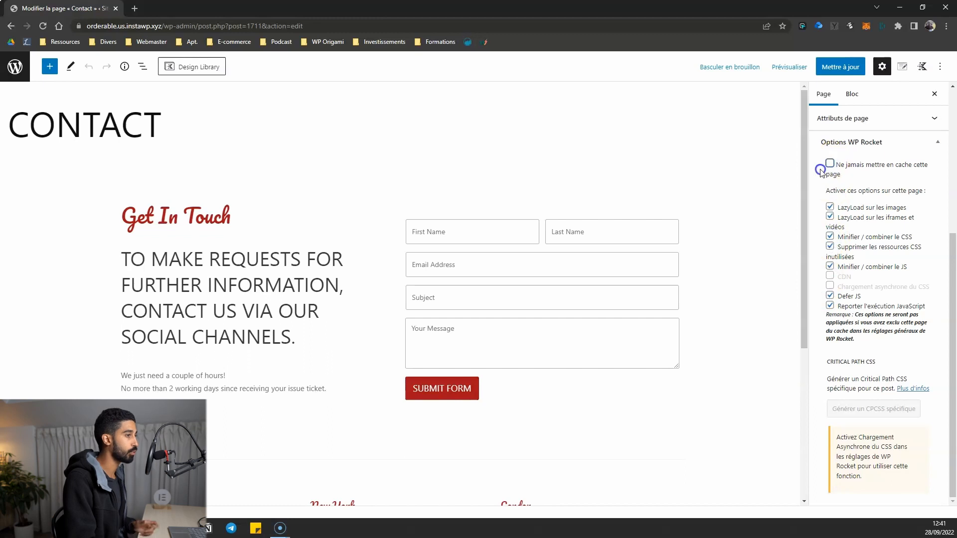
- Move the Options WP Rocket box from the page settings to below the Contact page's content
click(942, 144)
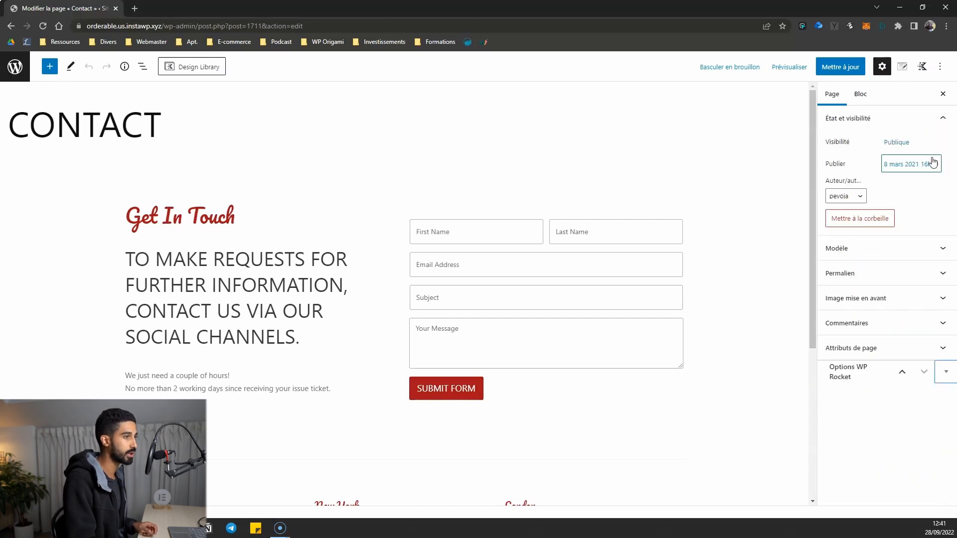
click(944, 372)
scroll(897, 359, down, 5)
click(894, 143)
scroll(319, 346, down, 2)
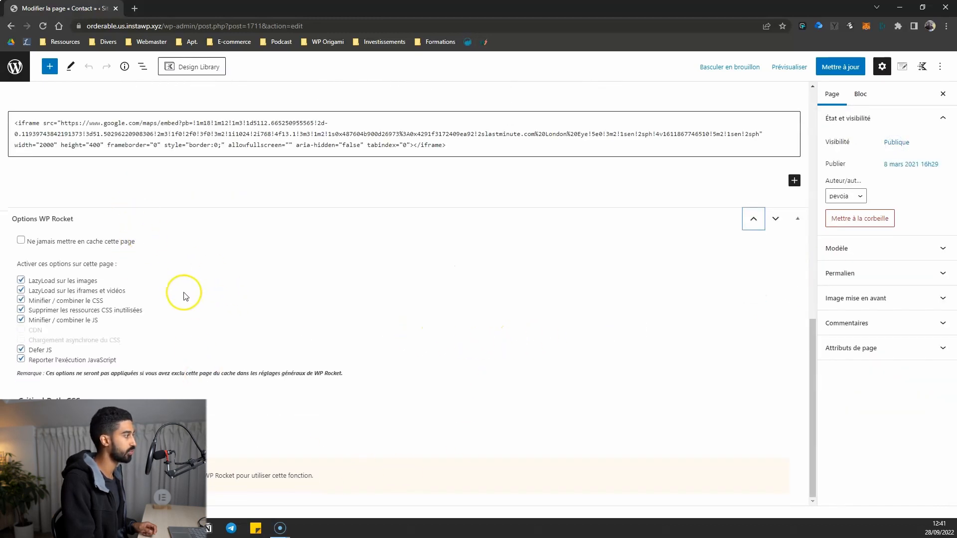
- Collapse and re-expand the Options WP Rocket box below the content to review the Contact page's optimisation options
scroll(175, 280, up, 2)
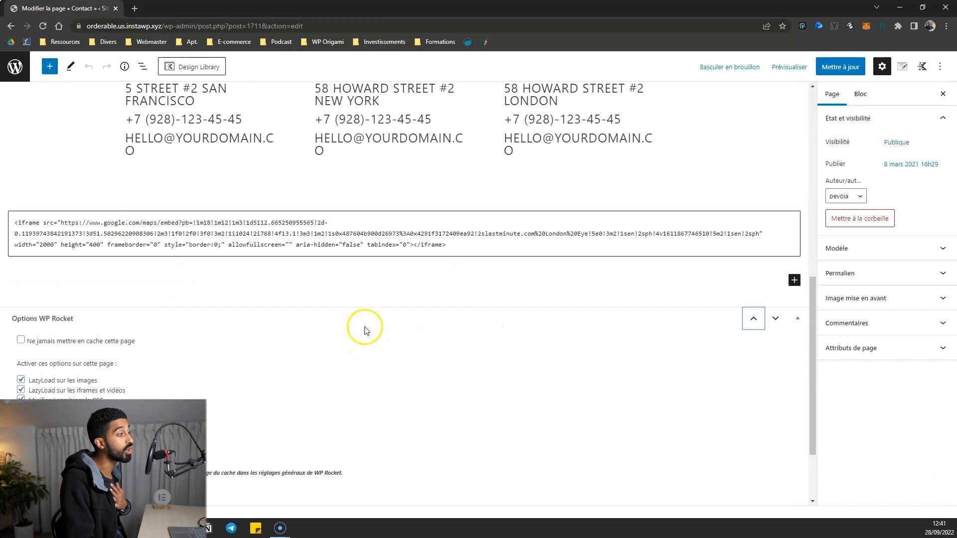
click(797, 318)
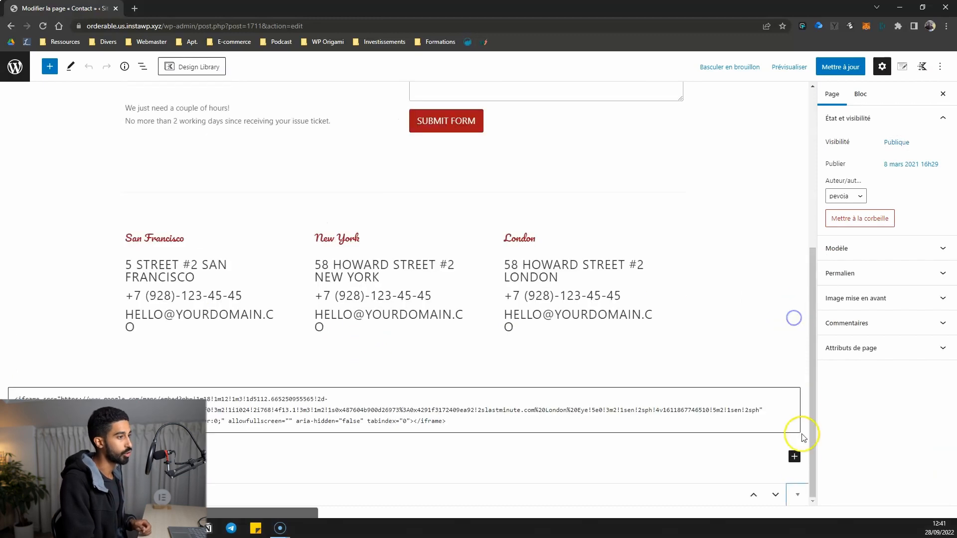
click(797, 495)
scroll(235, 345, down, 5)
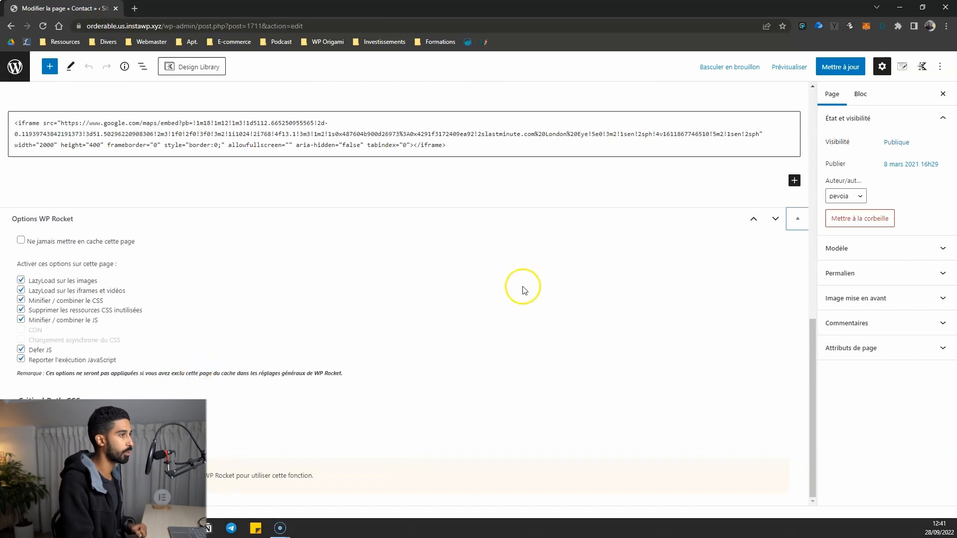
scroll(363, 408, up, 7)
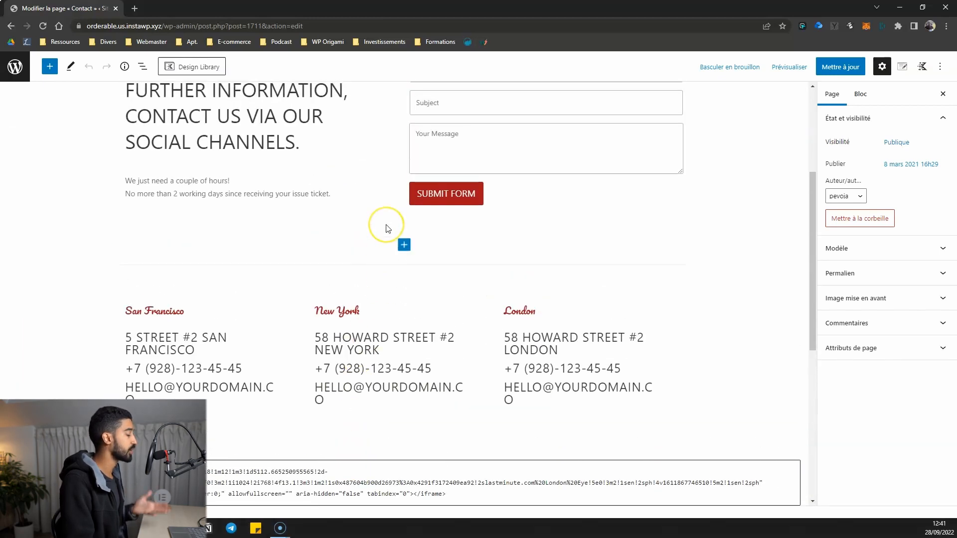